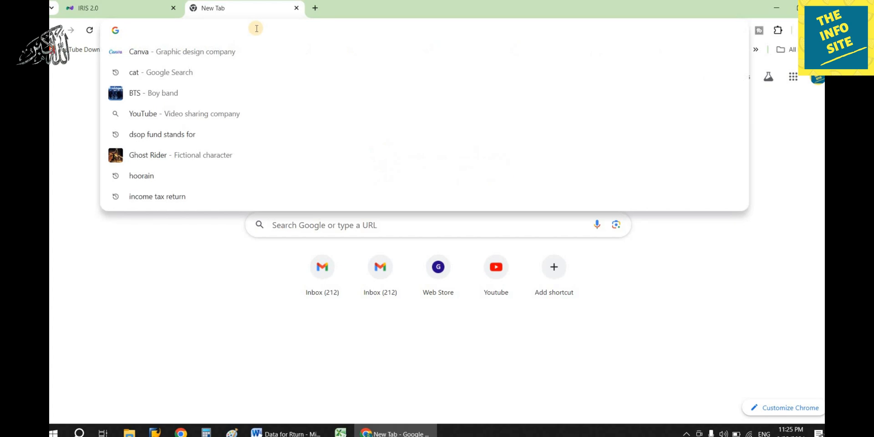
- Load iris.fbr.gov.pk in the new Chrome tab to reach the signed-in IRIS 2.0 dashboard
{"action": "type", "text": "iris."}
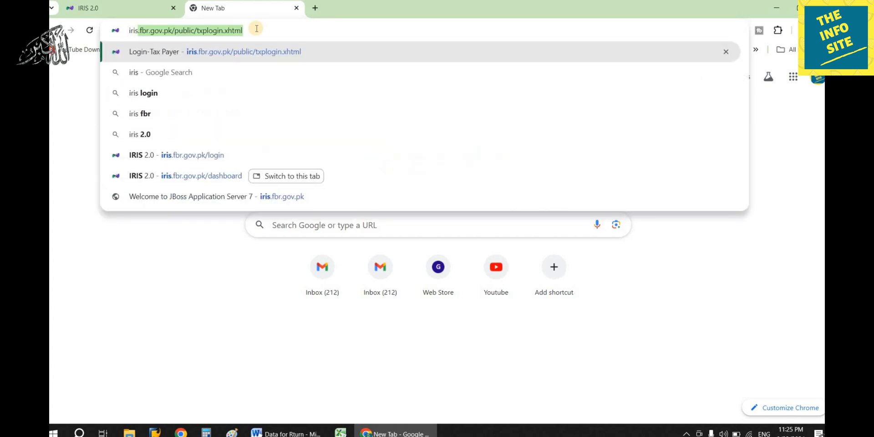
{"action": "type", "text": "fbr."}
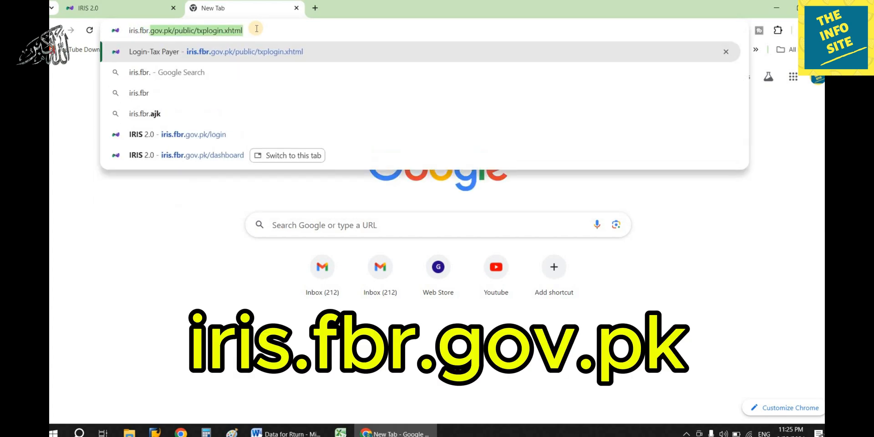
{"action": "type", "text": "gov.pk"}
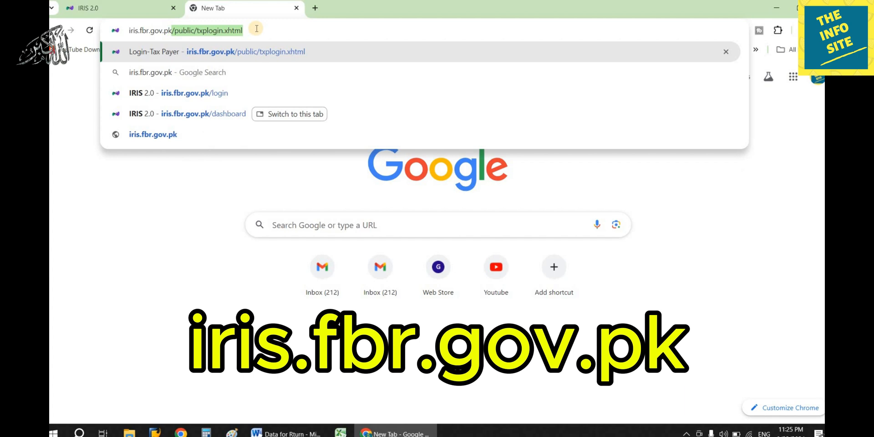
{"action": "key", "text": "Return"}
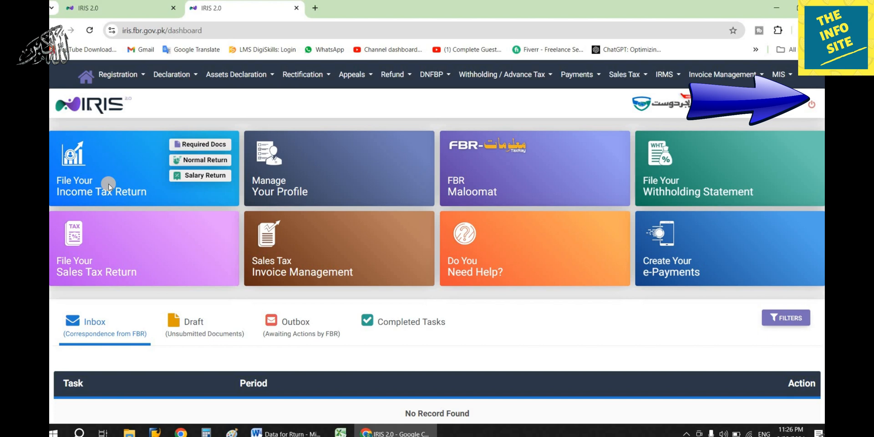
- Start a Salary Return for the 01-Jul-2023 - 30-Jun-2024 period and open its Year 2024 form
{"action": "left_click", "coordinate": [182, 179]}
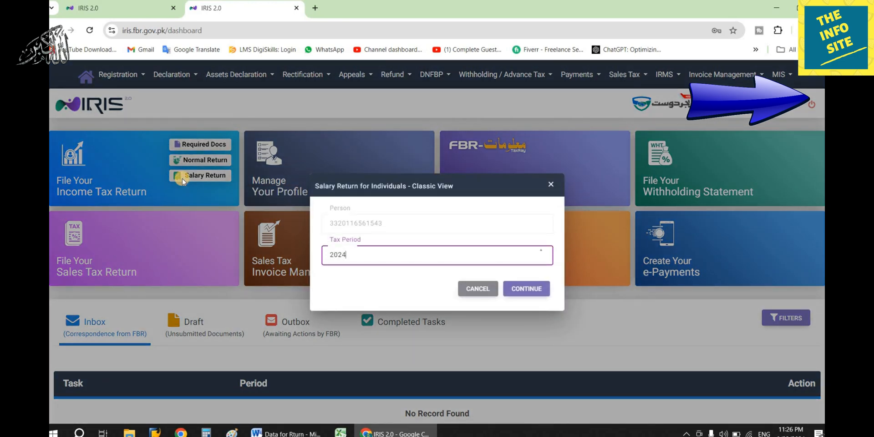
{"action": "left_click", "coordinate": [518, 287]}
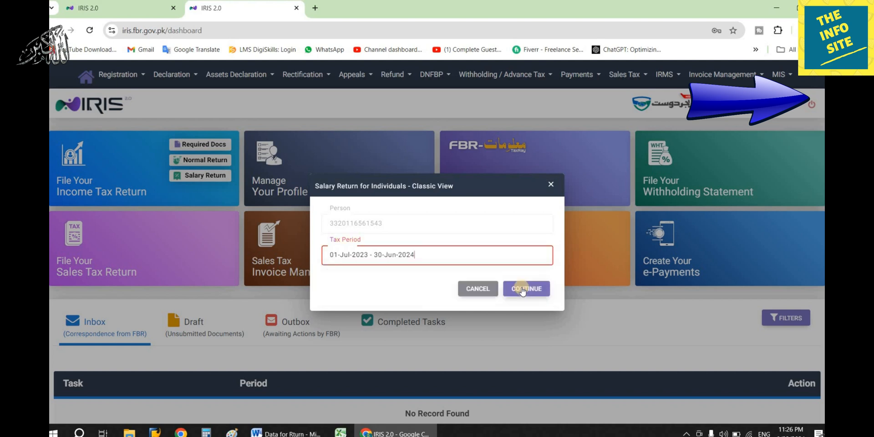
{"action": "left_click", "coordinate": [521, 288]}
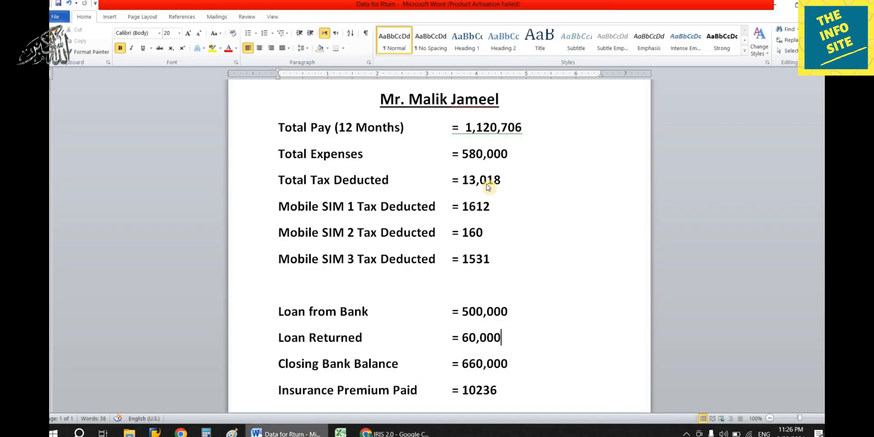
- Copy total pay 1,120,706 from Word into Pay, Wages (code 1009) and recalculate
{"action": "left_click", "coordinate": [285, 434]}
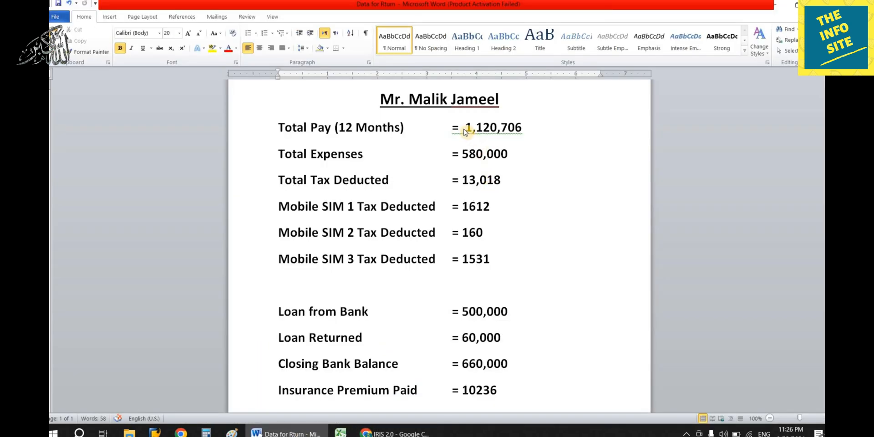
{"action": "left_click_drag", "start_coordinate": [465, 129], "coordinate": [521, 127]}
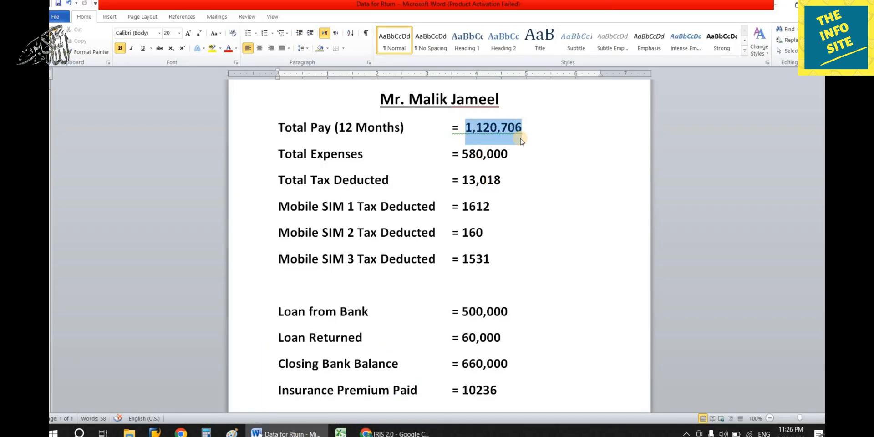
{"action": "left_click", "coordinate": [400, 433]}
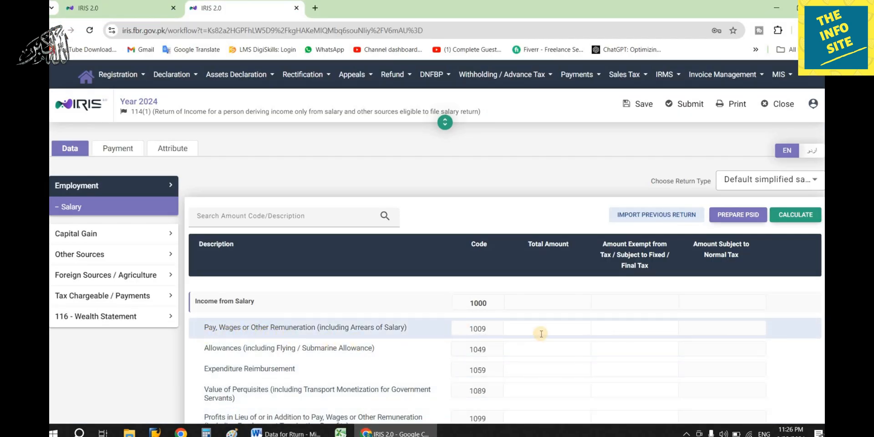
{"action": "left_click", "coordinate": [558, 328]}
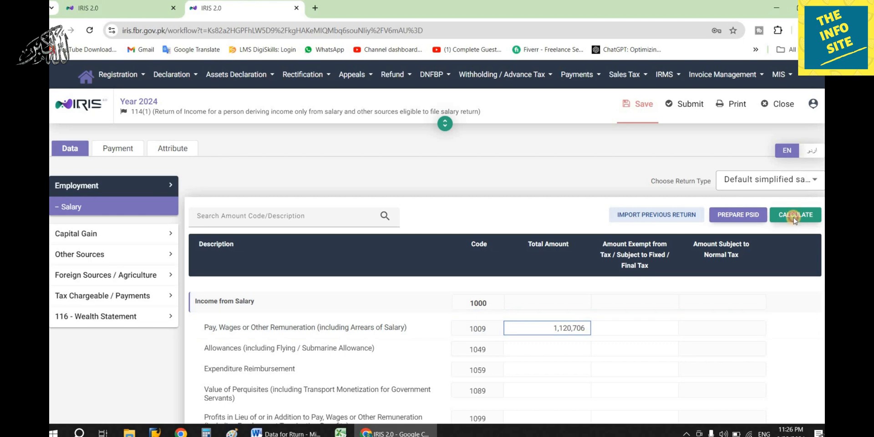
{"action": "left_click", "coordinate": [794, 217]}
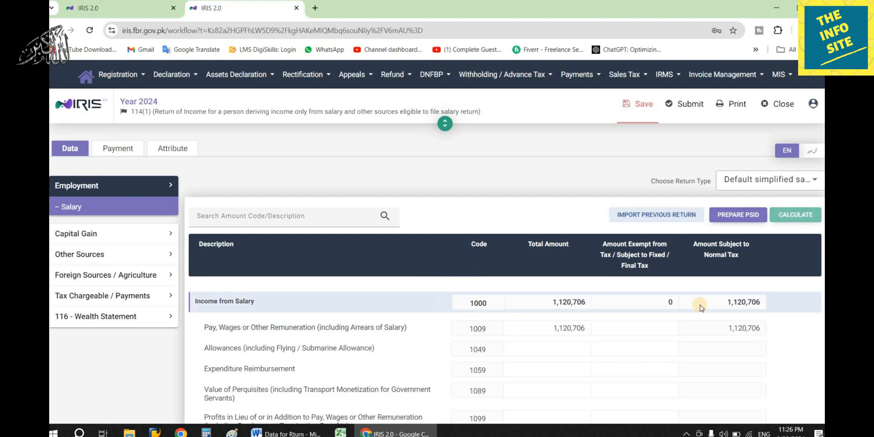
- Expand Tax Chargeable / Payments and open the Computations summary
{"action": "left_click", "coordinate": [129, 297]}
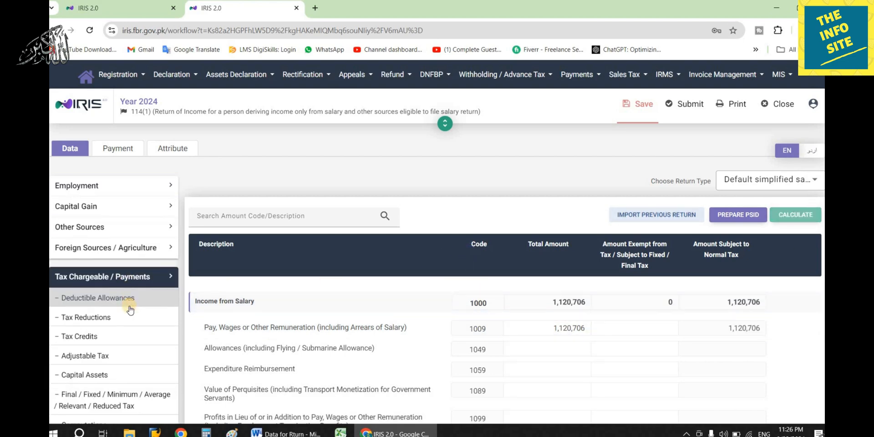
{"action": "scroll", "coordinate": [128, 332], "scroll_direction": "down", "scroll_amount": 2}
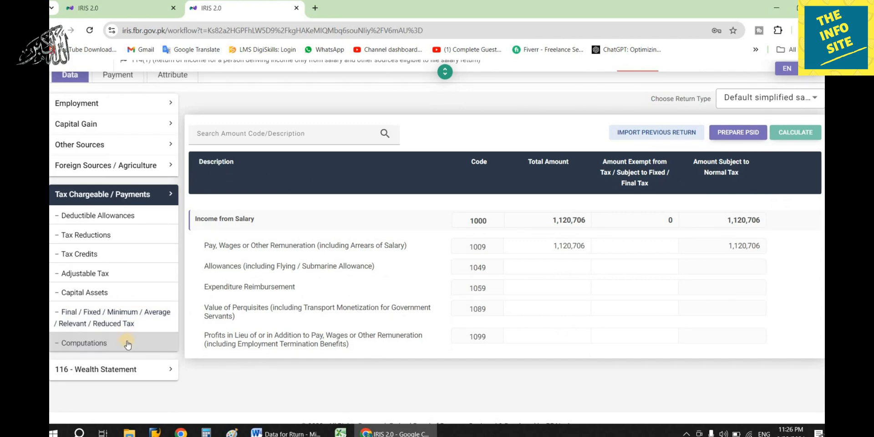
{"action": "left_click", "coordinate": [122, 344]}
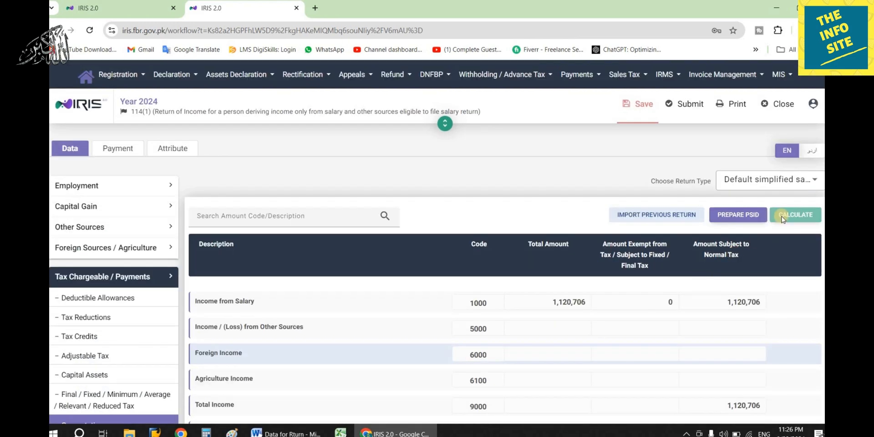
- Check admitted income tax in Computations, copy 13,018 from Word, and show the Adjustable Tax table
{"action": "scroll", "coordinate": [701, 311], "scroll_direction": "down", "scroll_amount": 10}
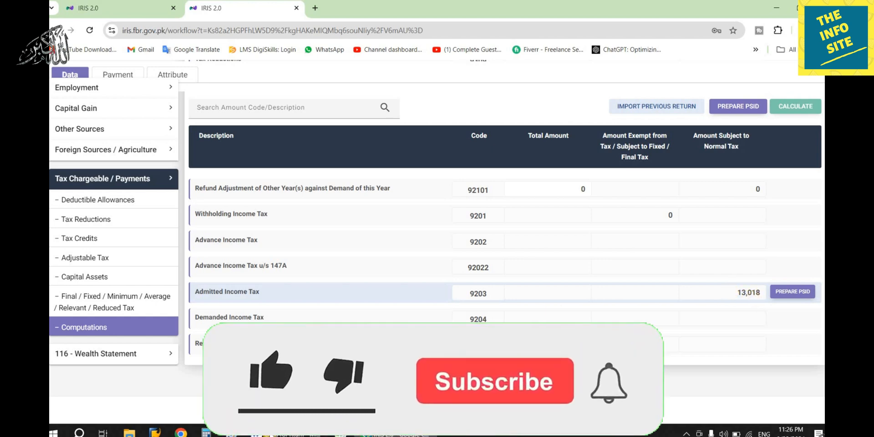
{"action": "left_click", "coordinate": [288, 434]}
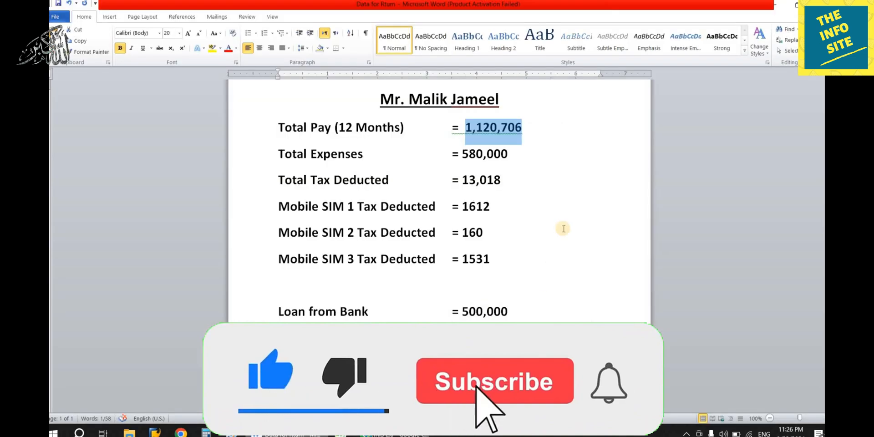
{"action": "left_click_drag", "start_coordinate": [501, 182], "coordinate": [462, 181]}
{"action": "key", "text": "ctrl+c"}
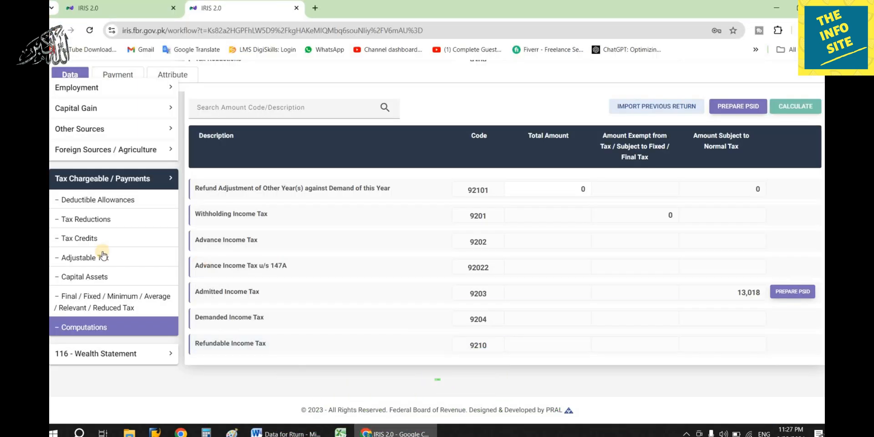
{"action": "scroll", "coordinate": [102, 255], "scroll_direction": "up", "scroll_amount": 1}
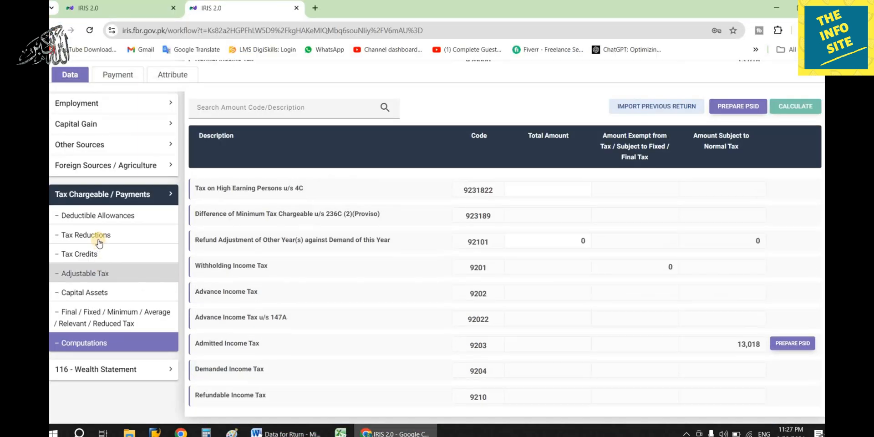
{"action": "left_click", "coordinate": [105, 276]}
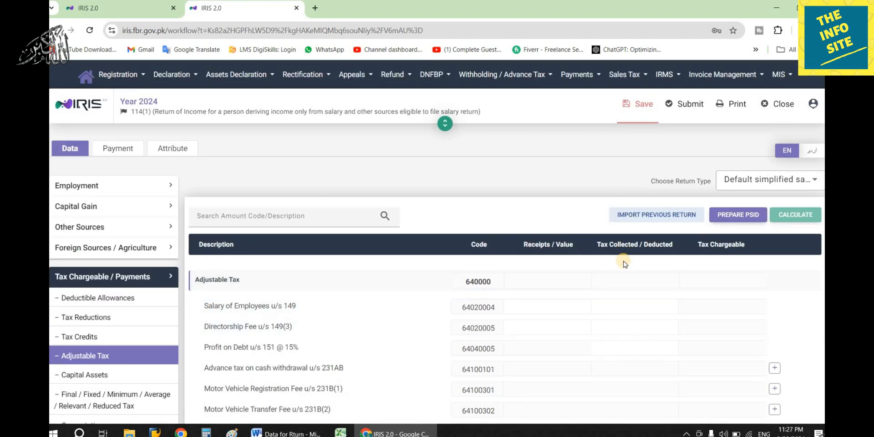
- Paste 13,018 as tax deducted on Salary of Employees u/s 149, recalculate, review Computations, and return to Adjustable Tax
{"action": "left_click", "coordinate": [626, 306]}
{"action": "key", "text": "ctrl+v"}
{"action": "left_click", "coordinate": [796, 214]}
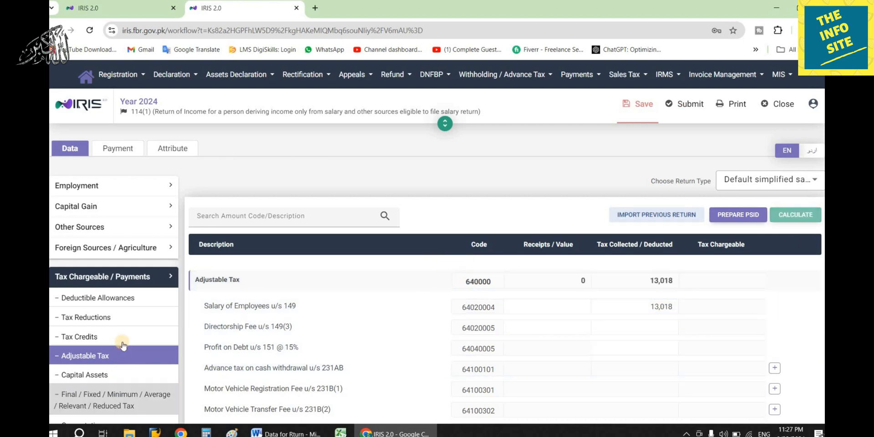
{"action": "scroll", "coordinate": [684, 349], "scroll_direction": "down", "scroll_amount": 2}
{"action": "scroll", "coordinate": [730, 346], "scroll_direction": "down", "scroll_amount": 10}
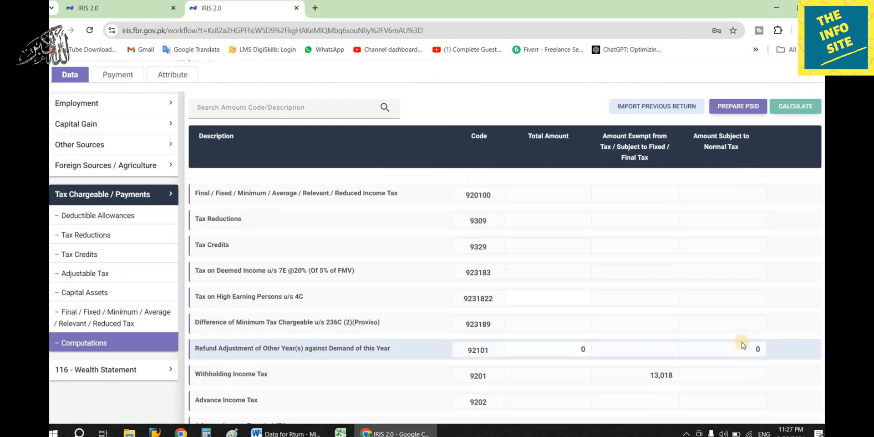
{"action": "scroll", "coordinate": [716, 302], "scroll_direction": "up", "scroll_amount": 4}
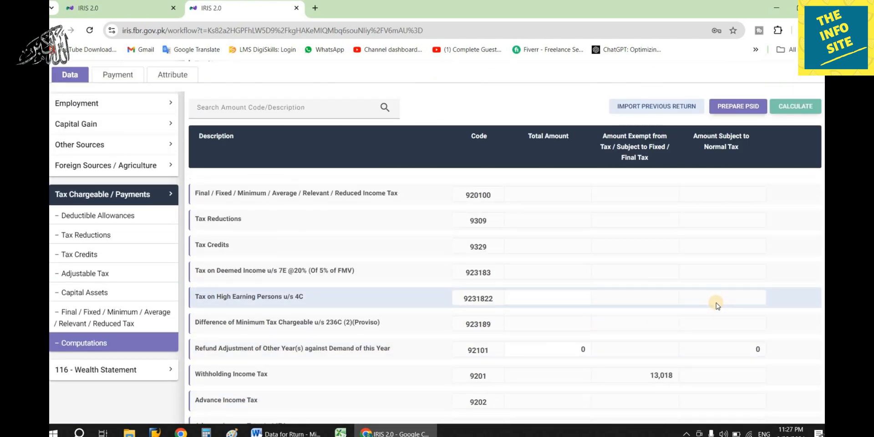
{"action": "scroll", "coordinate": [714, 302], "scroll_direction": "up", "scroll_amount": 1}
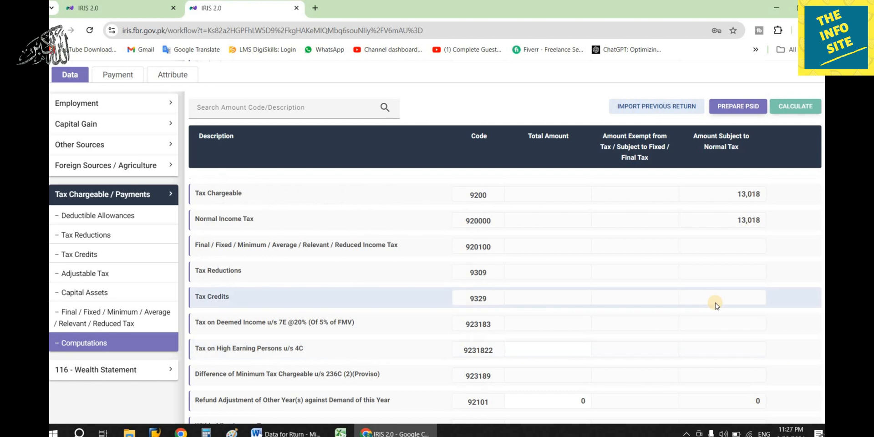
{"action": "scroll", "coordinate": [714, 302], "scroll_direction": "down", "scroll_amount": 2}
{"action": "scroll", "coordinate": [715, 304], "scroll_direction": "down", "scroll_amount": 2}
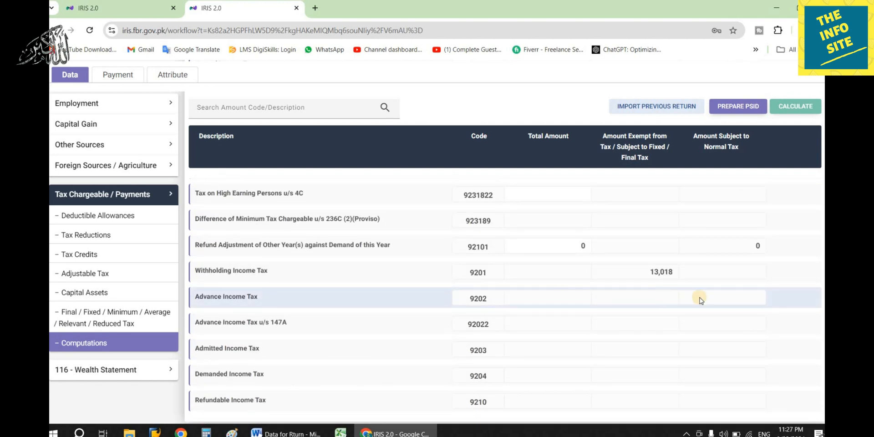
{"action": "scroll", "coordinate": [755, 314], "scroll_direction": "down", "scroll_amount": 2}
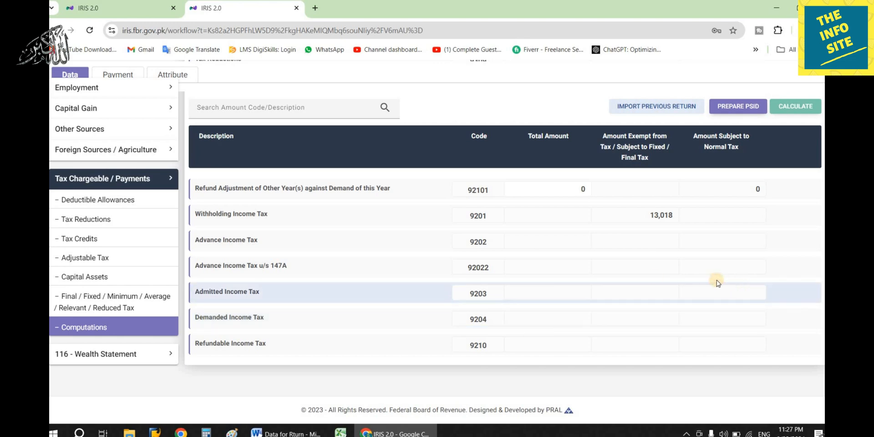
{"action": "left_click", "coordinate": [123, 266]}
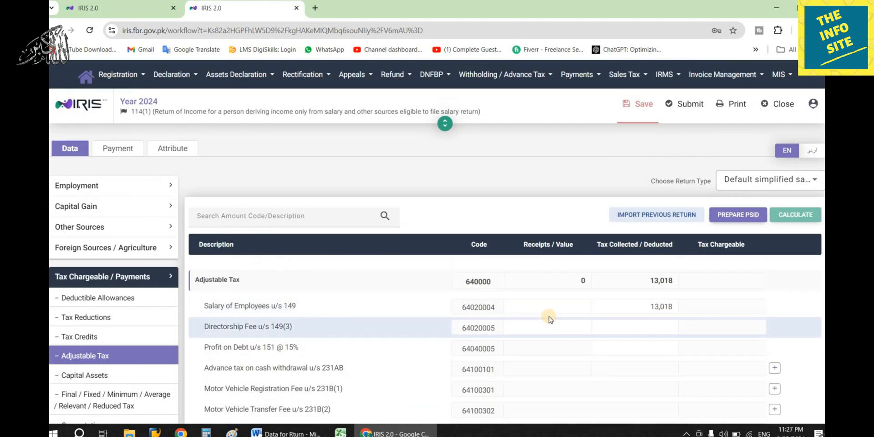
- Add a Telenor Prepaid Cellphone Bill u/s 236(1)(a) entry with its phone number and 1,612 tax collected
{"action": "scroll", "coordinate": [549, 316], "scroll_direction": "down", "scroll_amount": 5}
{"action": "scroll", "coordinate": [262, 273], "scroll_direction": "down", "scroll_amount": 2}
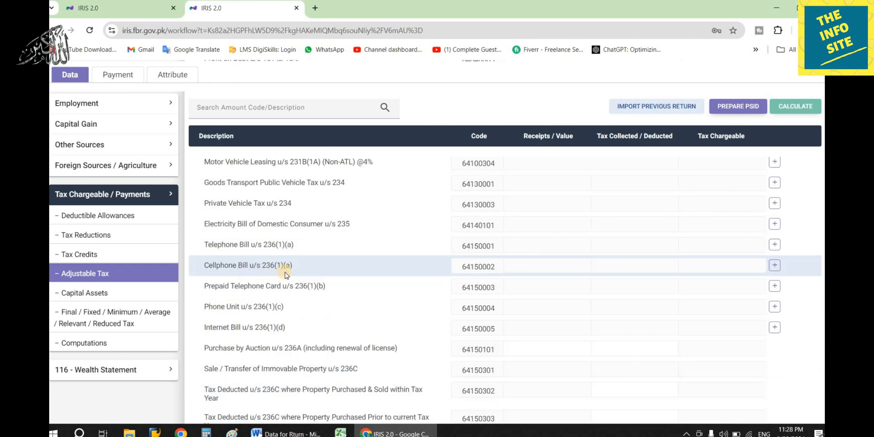
{"action": "left_click", "coordinate": [775, 265]}
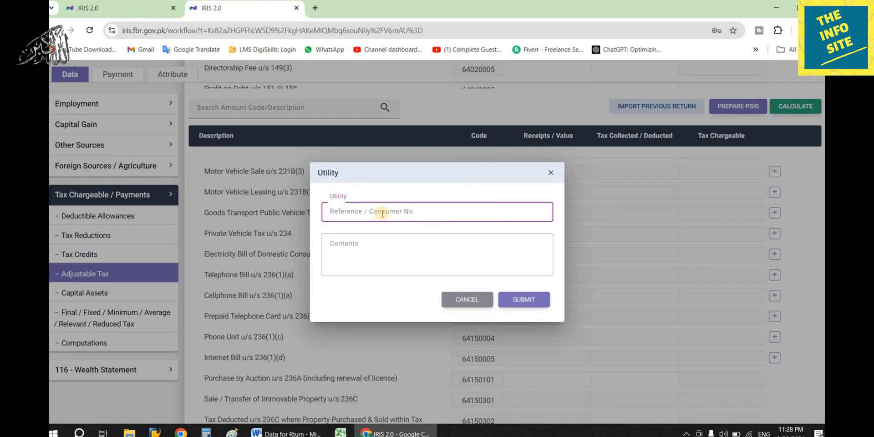
{"action": "left_click", "coordinate": [384, 246]}
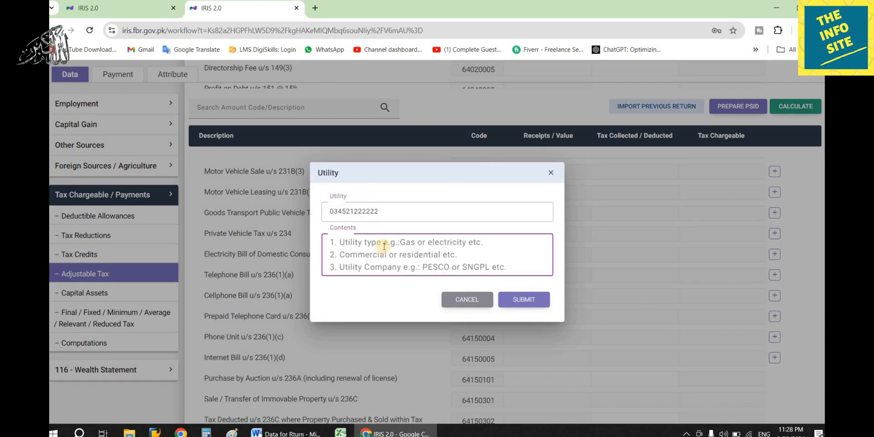
{"action": "type", "text": "Telenor"}
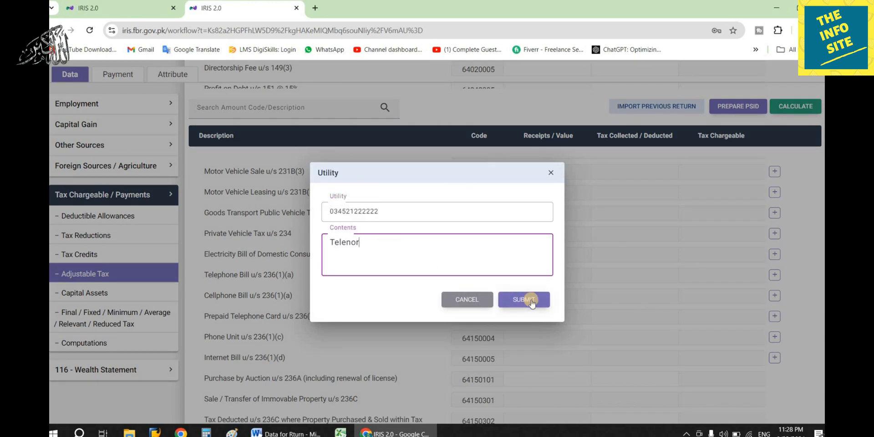
{"action": "type", "text": " Prepai"}
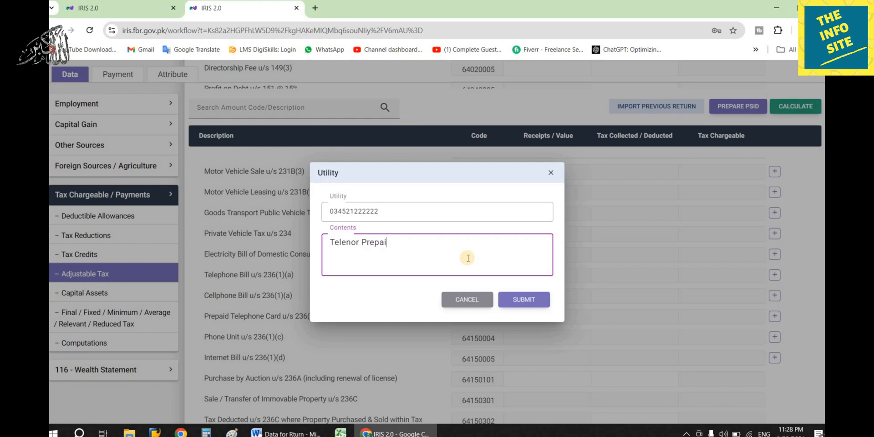
{"action": "type", "text": "d"}
{"action": "left_click", "coordinate": [523, 299]}
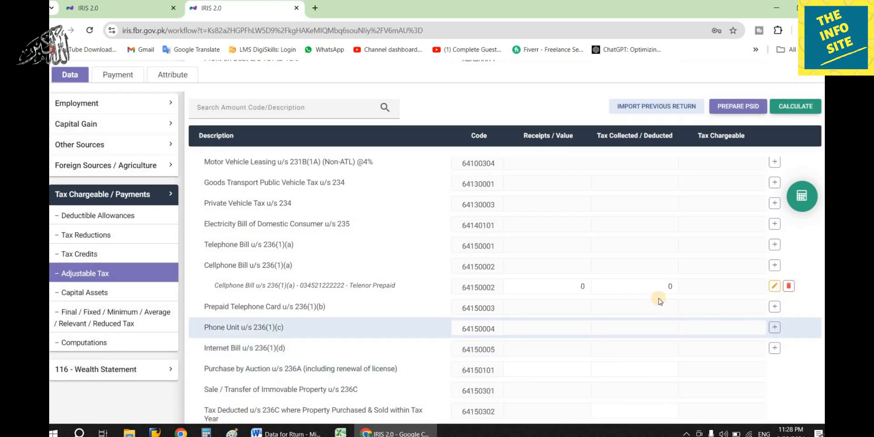
{"action": "left_click", "coordinate": [642, 286]}
{"action": "type", "text": "1612"}
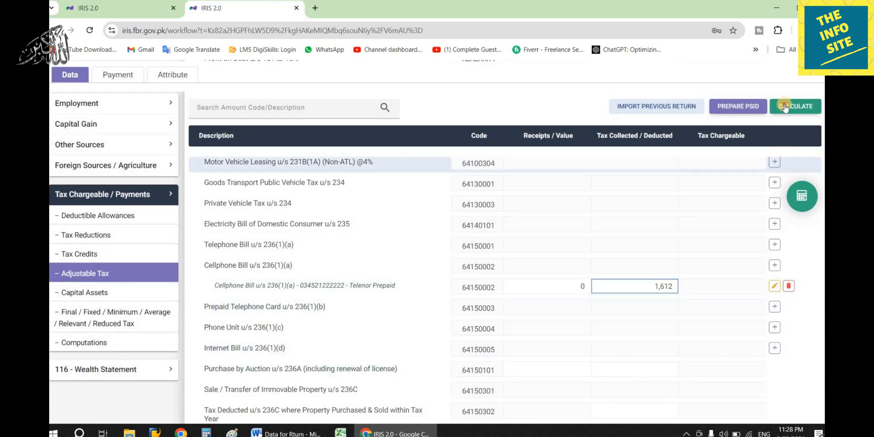
{"action": "left_click", "coordinate": [591, 270]}
- Add a second cellphone entry for Jazz prepaid with 160 tax collected and recalculate
{"action": "left_click", "coordinate": [774, 266]}
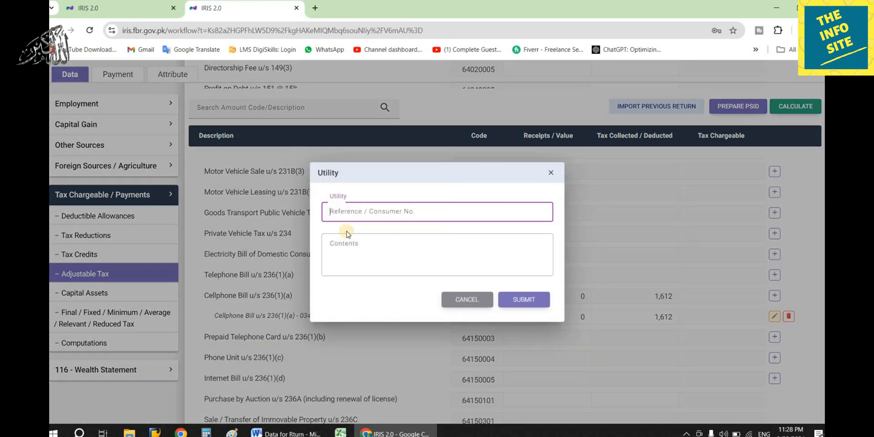
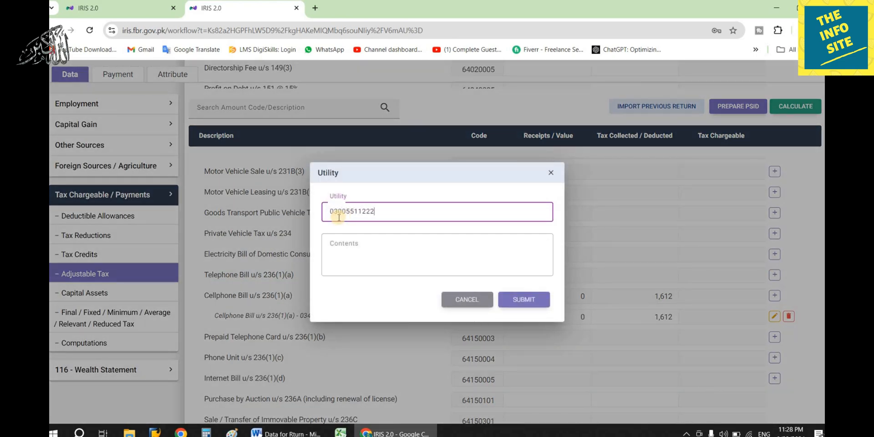
{"action": "left_click", "coordinate": [353, 265]}
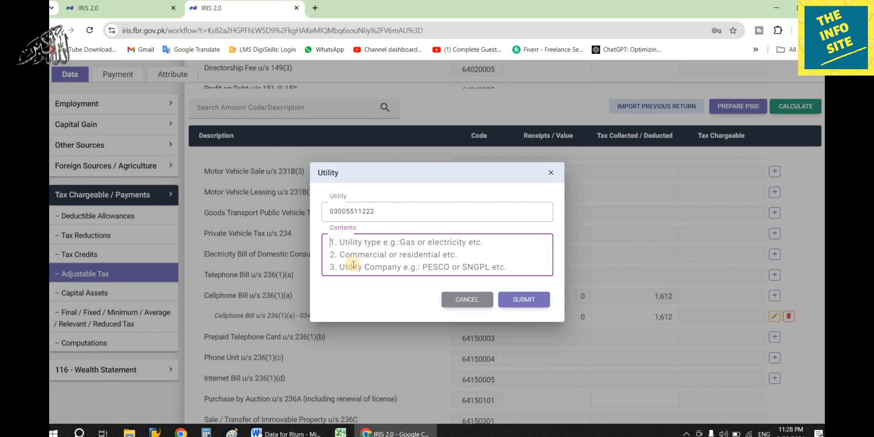
{"action": "type", "text": "J"}
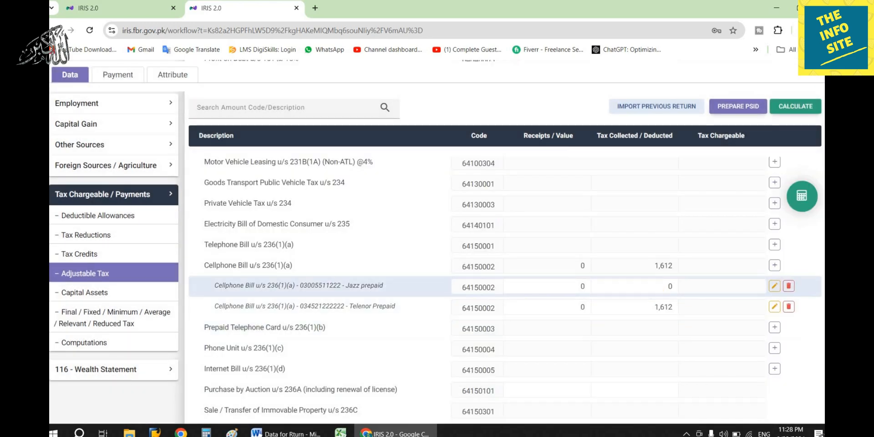
{"action": "left_click", "coordinate": [287, 432]}
{"action": "left_click", "coordinate": [308, 430]}
{"action": "left_click", "coordinate": [774, 286]}
{"action": "type", "text": "160"}
{"action": "left_click", "coordinate": [804, 103]}
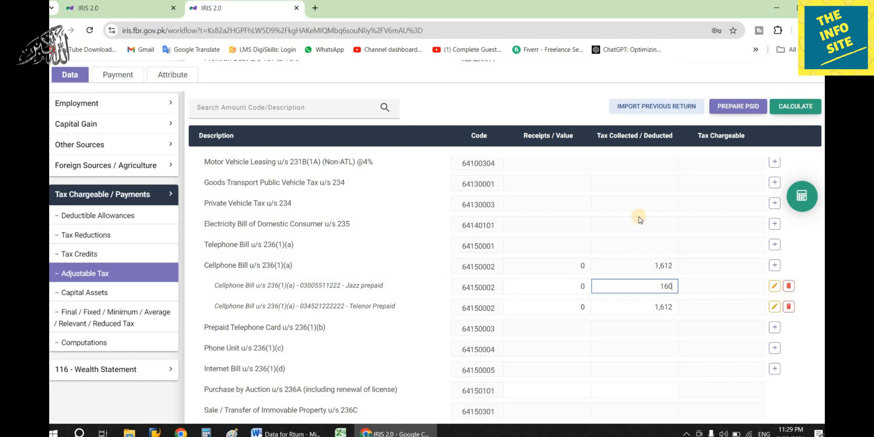
- Add a third cellphone entry with 1,531 tax collected and recalculate, totalling 3,303
{"action": "left_click", "coordinate": [775, 266]}
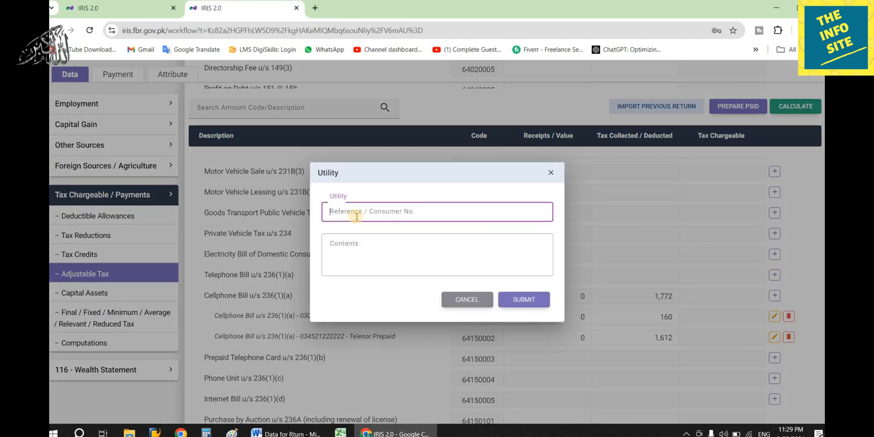
{"action": "type", "text": "0"}
{"action": "type", "text": "1531"}
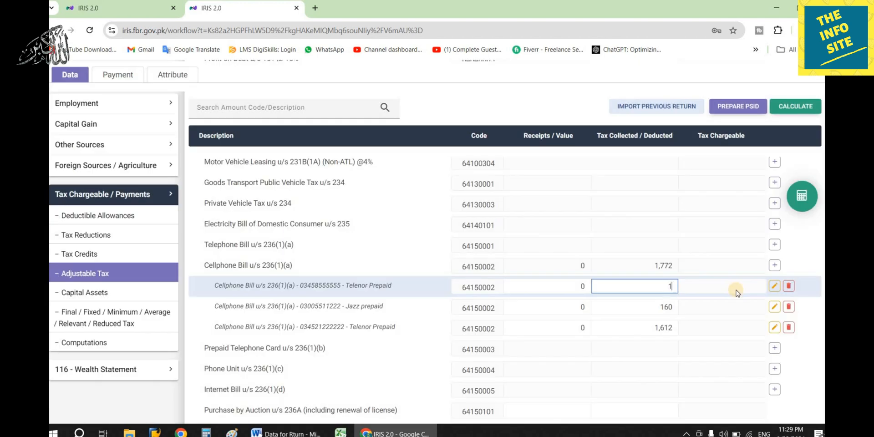
{"action": "left_click", "coordinate": [811, 107]}
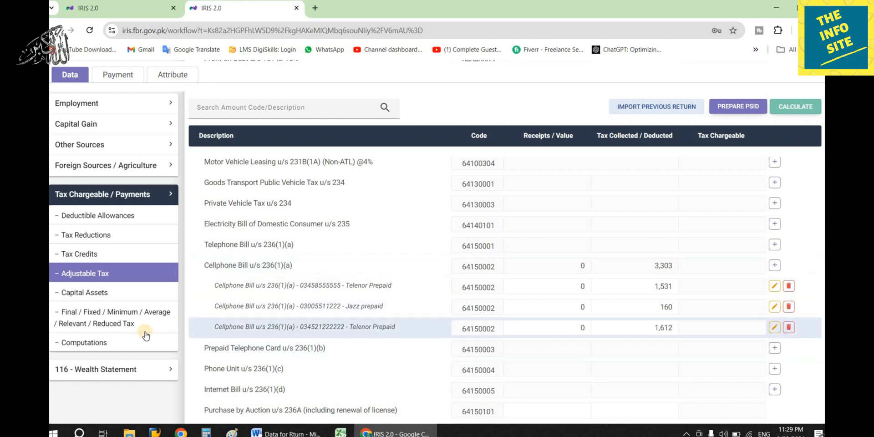
- Check Computations for 3,303 refundable income tax, collapse Tax Chargeable / Payments, and go to 116 - Wealth Statement
{"action": "left_click", "coordinate": [130, 344]}
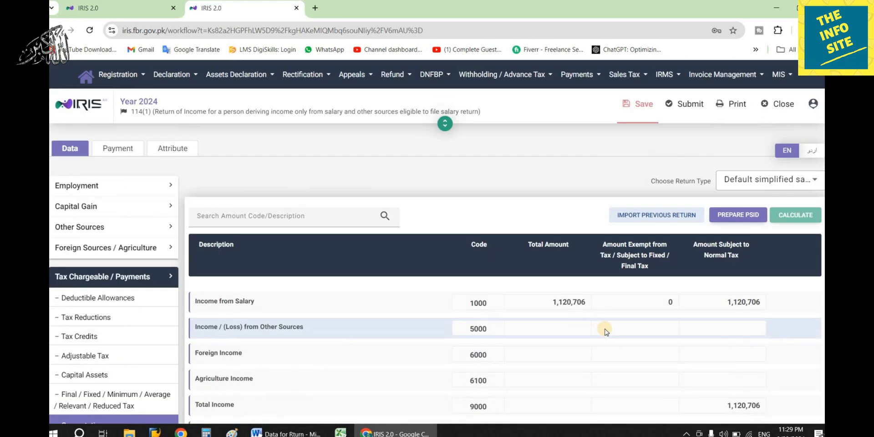
{"action": "scroll", "coordinate": [605, 330], "scroll_direction": "down", "scroll_amount": 5}
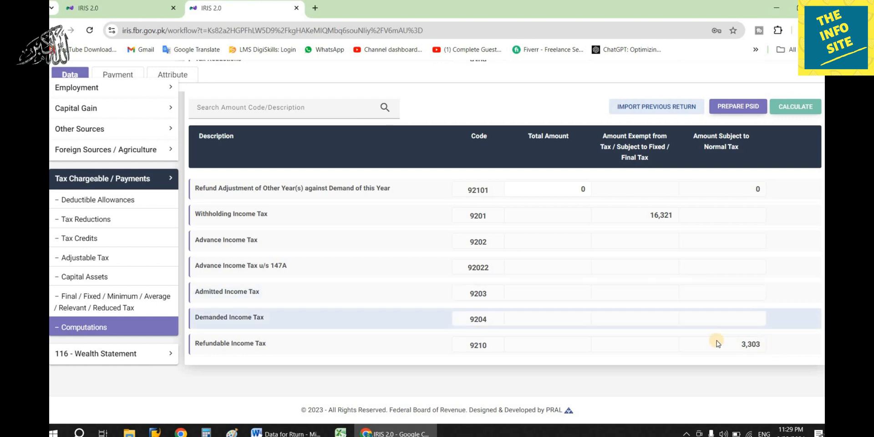
{"action": "left_click", "coordinate": [147, 182]}
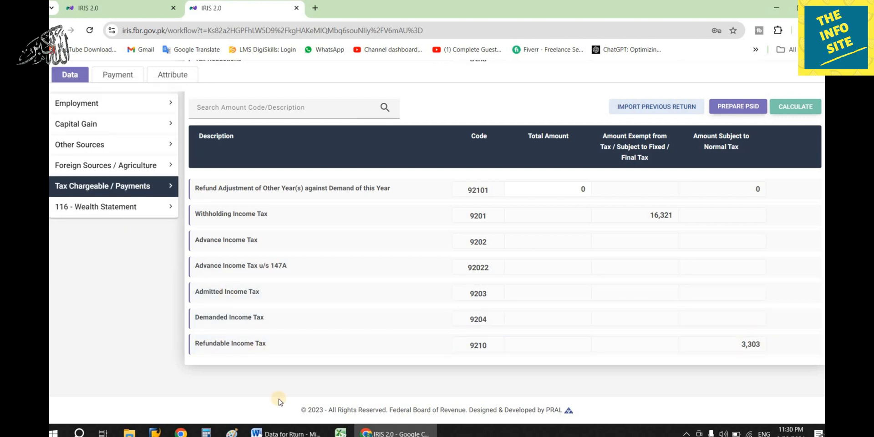
{"action": "left_click", "coordinate": [91, 208]}
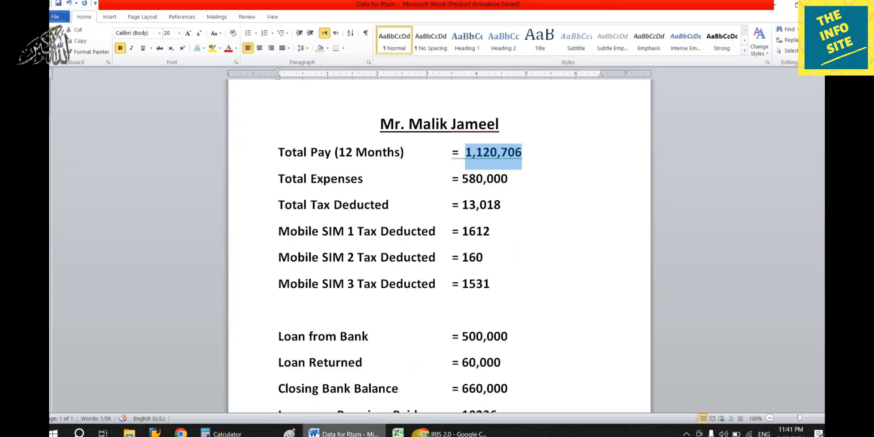
- Return from the Word data sheet to the IRIS Reconciliation of Net Assets page
{"action": "left_click", "coordinate": [453, 432]}
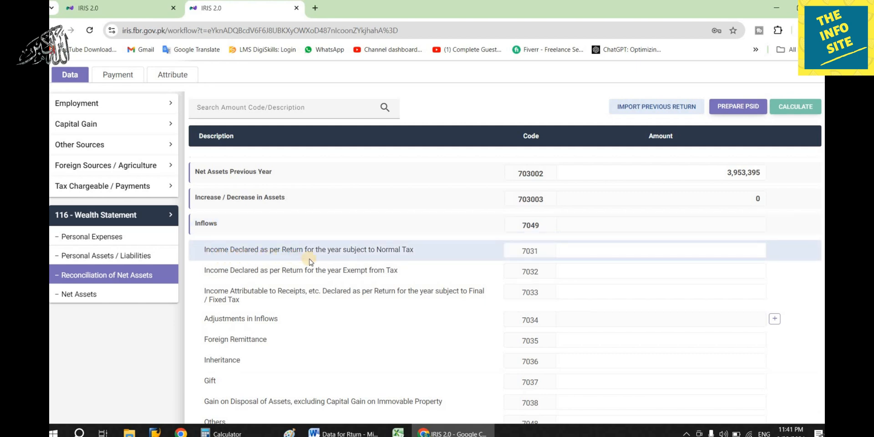
- Paste 1,120,706 into the code 7031 income amount and recalculate, leaving -1,120,706 unreconciled
{"action": "left_click", "coordinate": [646, 250]}
{"action": "type", "text": "1,120,706"}
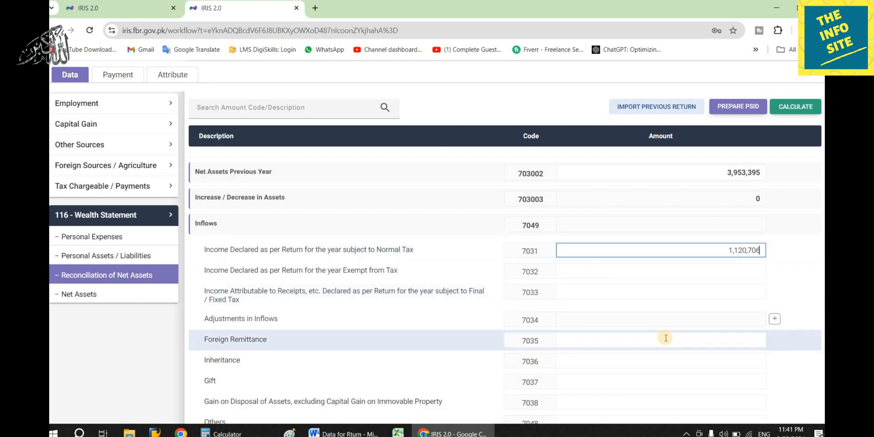
{"action": "left_click", "coordinate": [794, 107]}
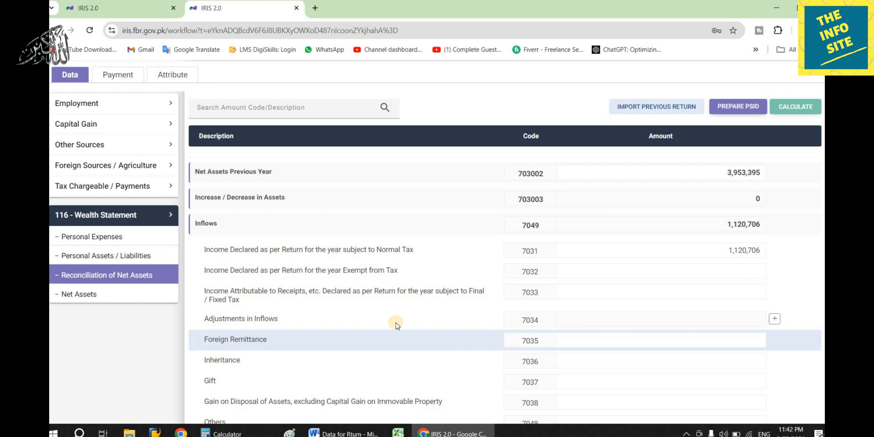
{"action": "scroll", "coordinate": [733, 307], "scroll_direction": "down", "scroll_amount": 5}
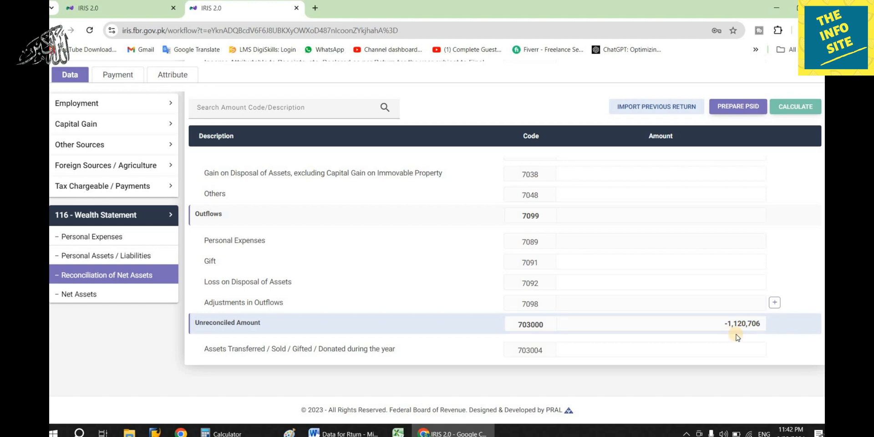
{"action": "left_click", "coordinate": [348, 432]}
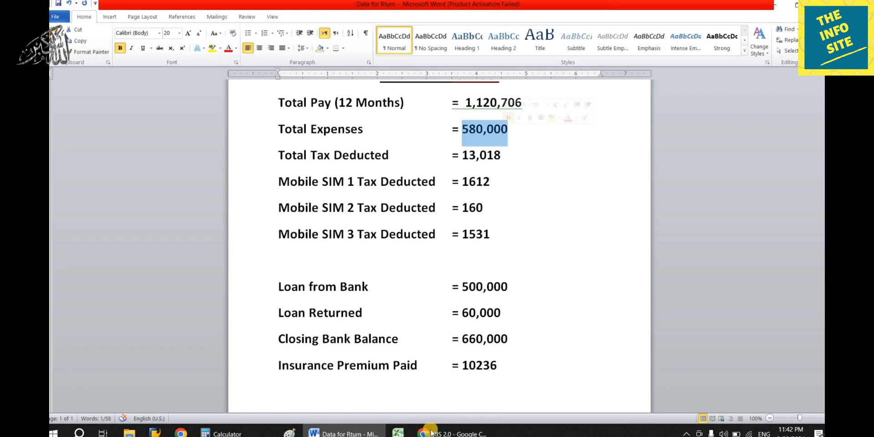
- Enter 580,000 as other personal/household expenses and recalculate, bringing the unreconciled amount to -540,706
{"action": "left_click", "coordinate": [450, 432]}
{"action": "left_click", "coordinate": [95, 244]}
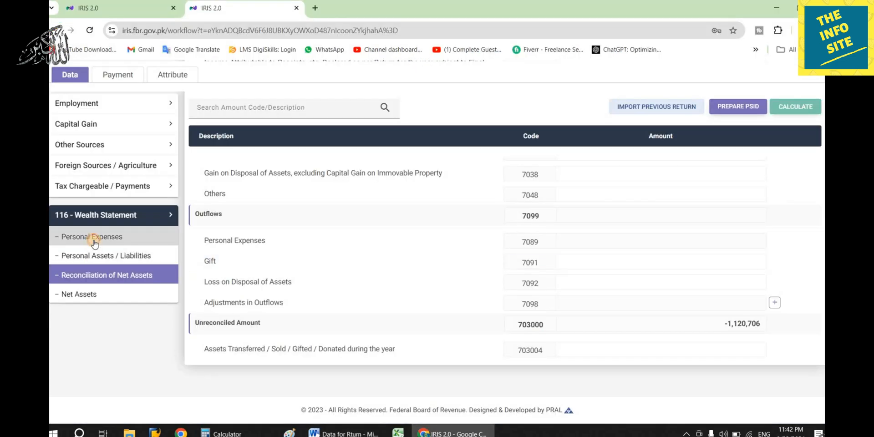
{"action": "scroll", "coordinate": [351, 369], "scroll_direction": "down", "scroll_amount": 1}
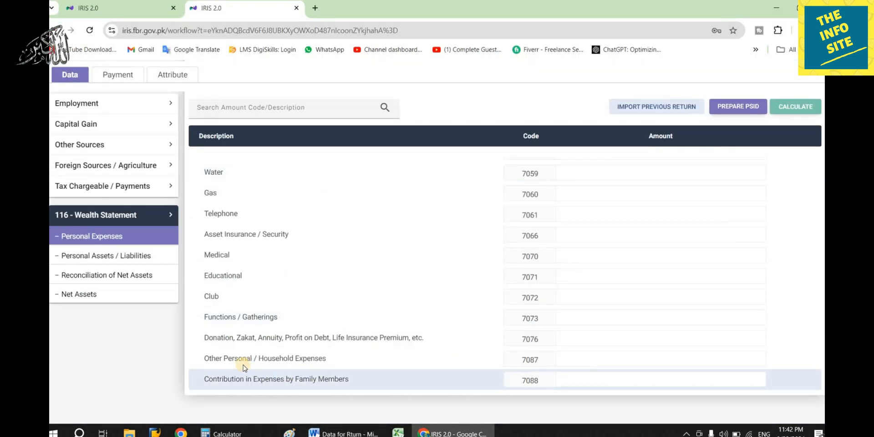
{"action": "left_click", "coordinate": [645, 358]}
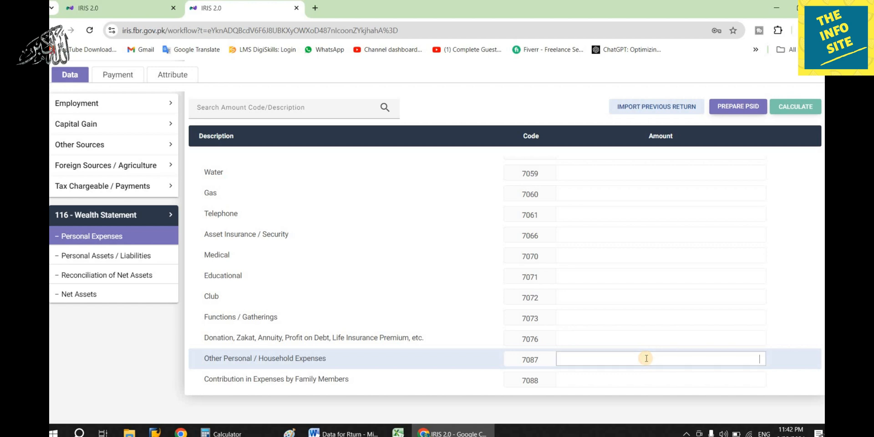
{"action": "type", "text": "5800000"}
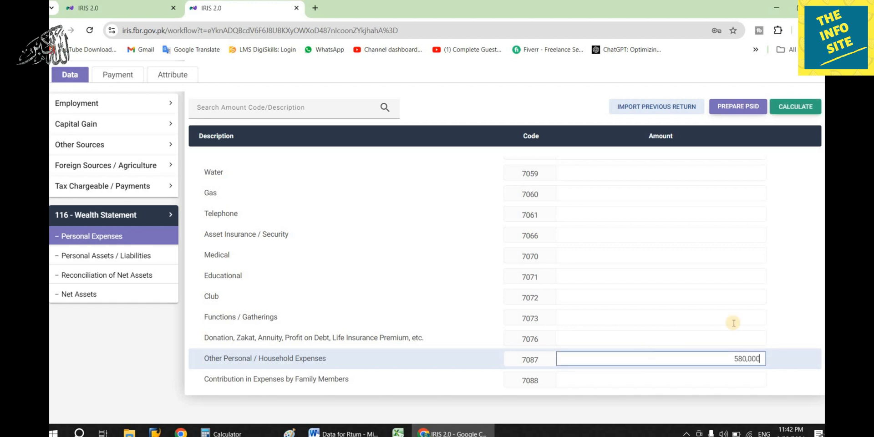
{"action": "left_click", "coordinate": [797, 108]}
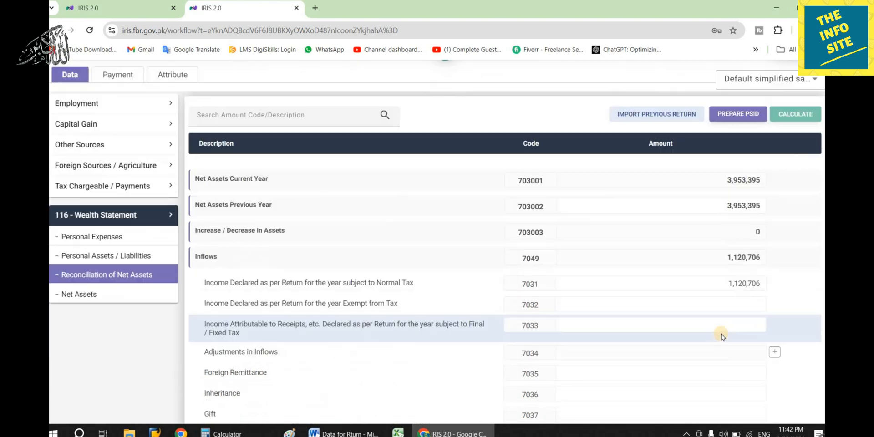
{"action": "scroll", "coordinate": [722, 334], "scroll_direction": "down", "scroll_amount": 5}
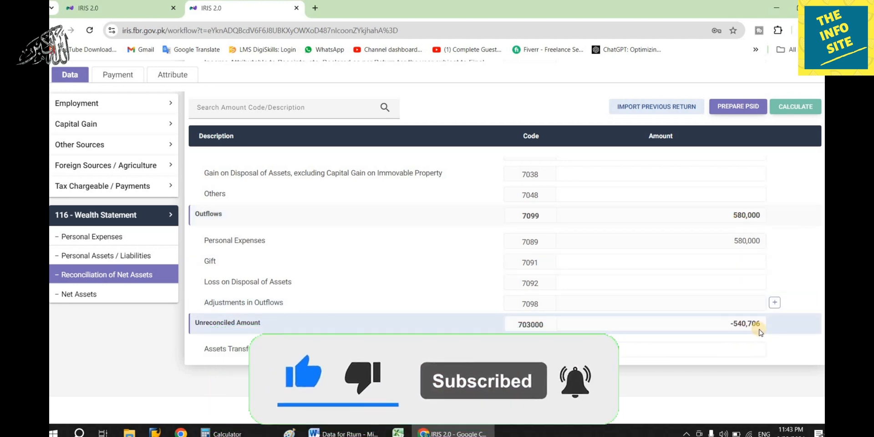
- Copy the 10,236 insurance premium from the Word data sheet and go to Personal Expenses
{"action": "left_click", "coordinate": [343, 432]}
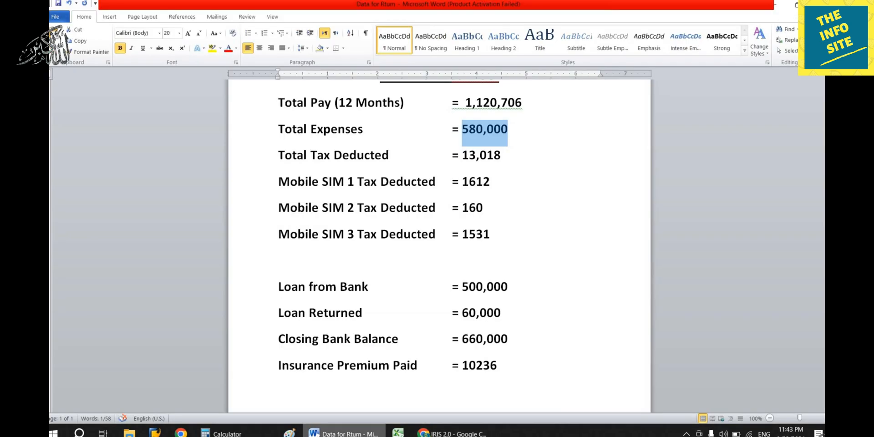
{"action": "left_click_drag", "start_coordinate": [463, 360], "coordinate": [499, 358]}
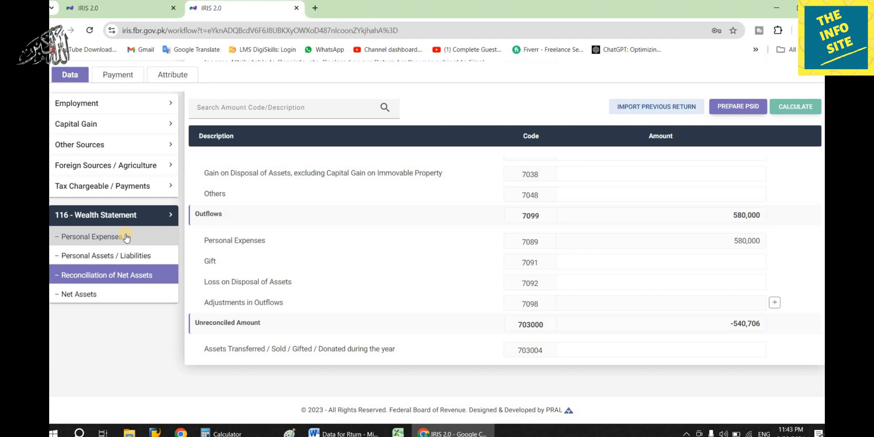
{"action": "left_click", "coordinate": [126, 236]}
{"action": "scroll", "coordinate": [310, 312], "scroll_direction": "up", "scroll_amount": 3}
{"action": "scroll", "coordinate": [310, 311], "scroll_direction": "down", "scroll_amount": 5}
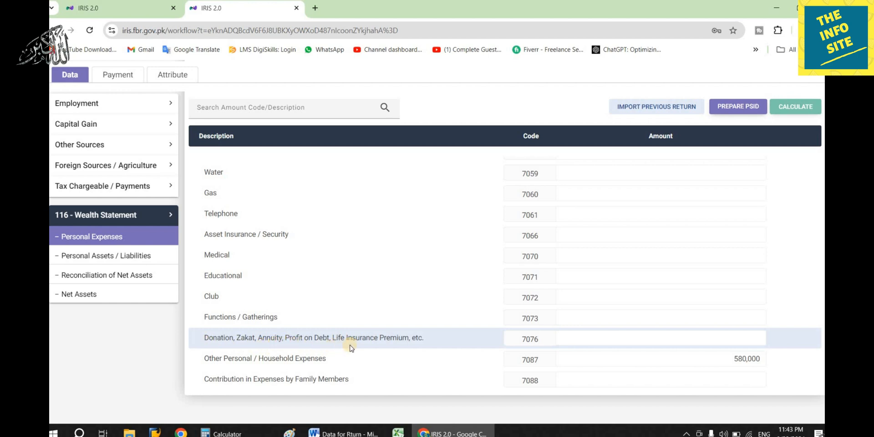
- Enter 10,236 under code 7076, recalculate, and move to Personal Assets / Liabilities
{"action": "left_click", "coordinate": [642, 333]}
{"action": "type", "text": "10,236"}
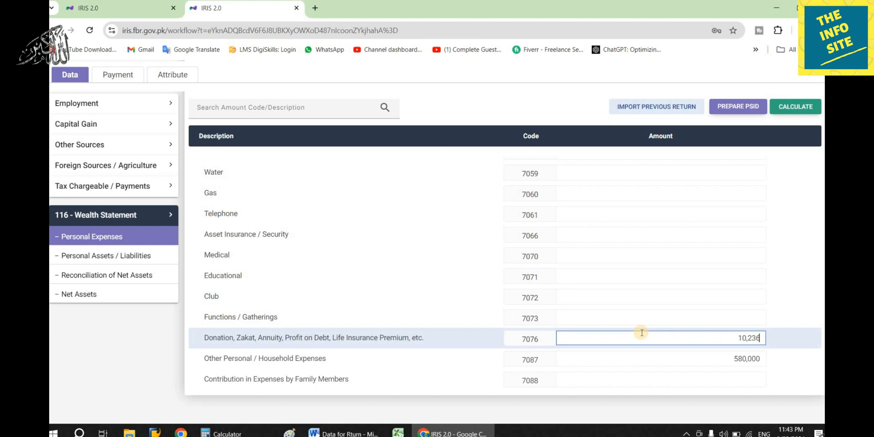
{"action": "left_click", "coordinate": [795, 106]}
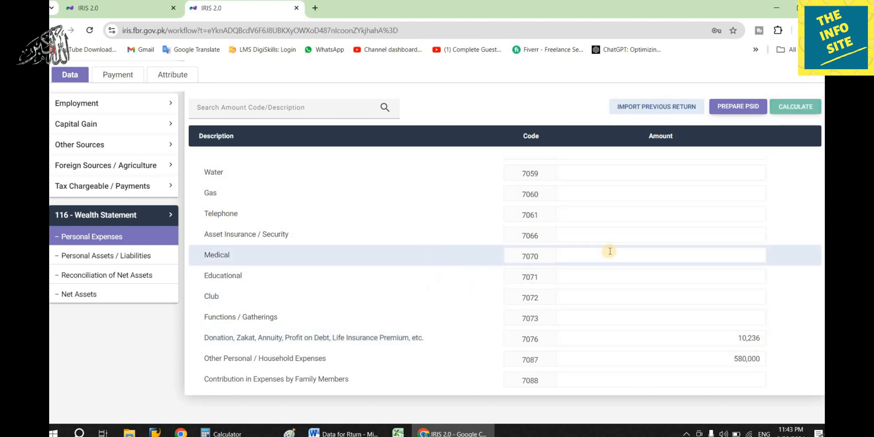
{"action": "left_click", "coordinate": [132, 258]}
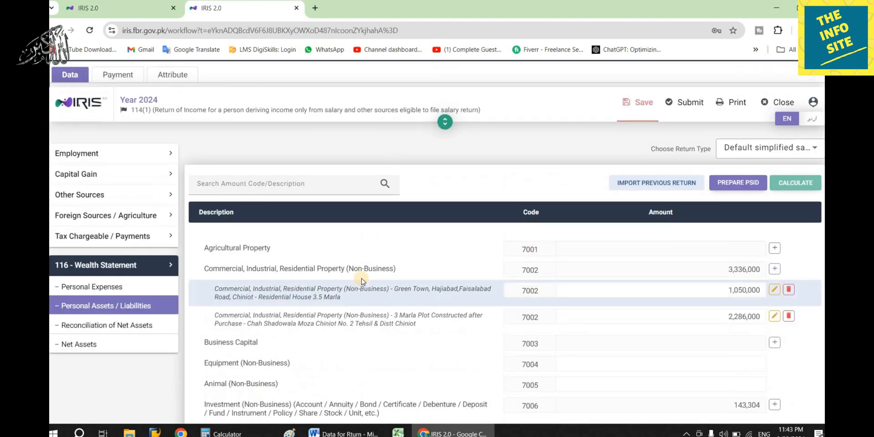
{"action": "scroll", "coordinate": [364, 214], "scroll_direction": "down", "scroll_amount": 4}
{"action": "scroll", "coordinate": [364, 274], "scroll_direction": "down", "scroll_amount": 2}
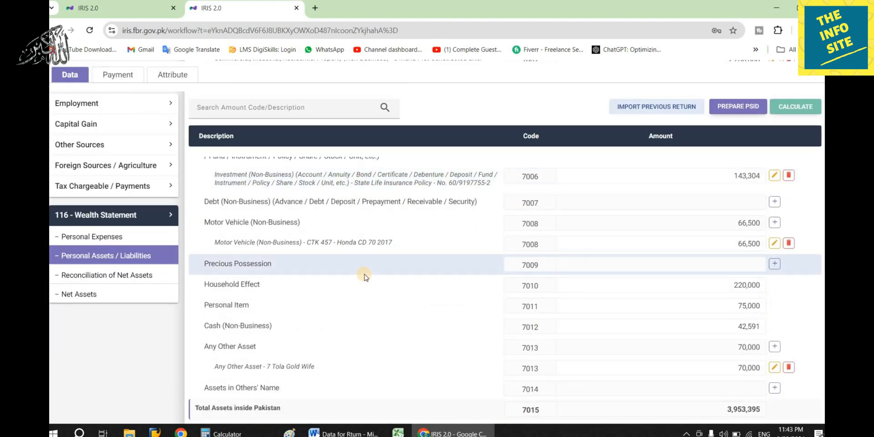
{"action": "scroll", "coordinate": [365, 275], "scroll_direction": "up", "scroll_amount": 2}
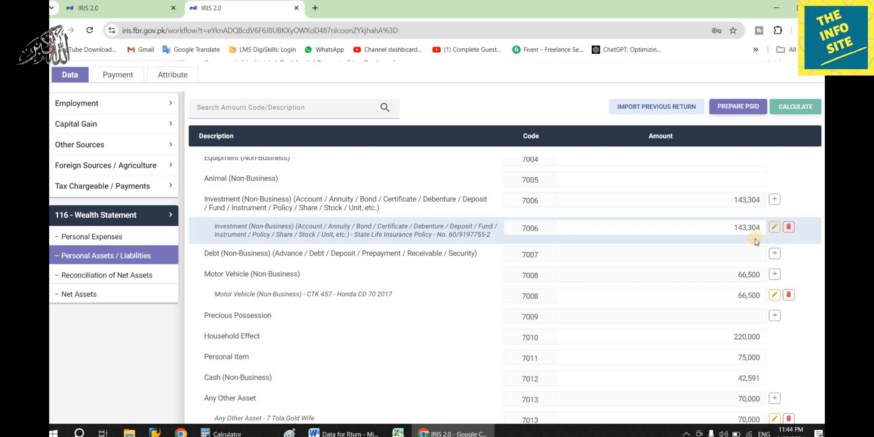
- Add 143,304 + 10,236 in Calculator and copy the 153,540 total
{"action": "left_click", "coordinate": [226, 432]}
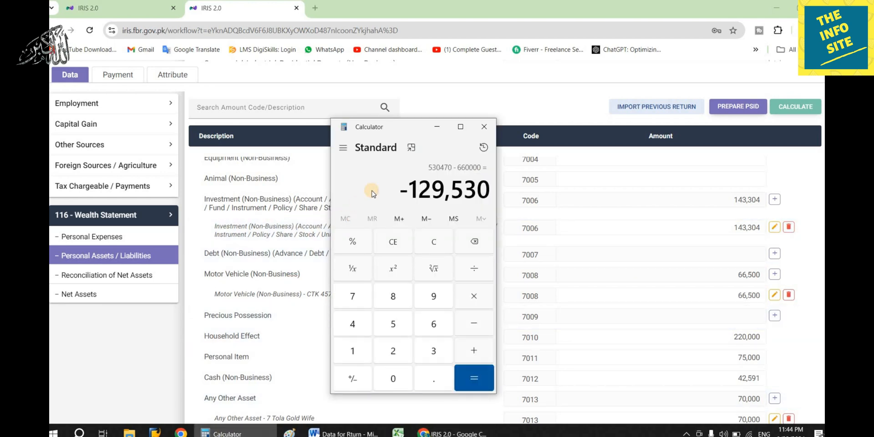
{"action": "key", "text": "Delete"}
{"action": "type", "text": "143"}
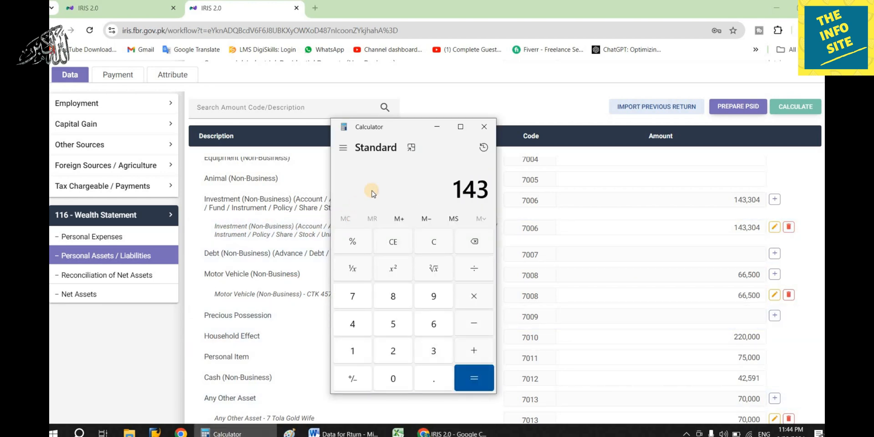
{"action": "type", "text": "304 + 10236"}
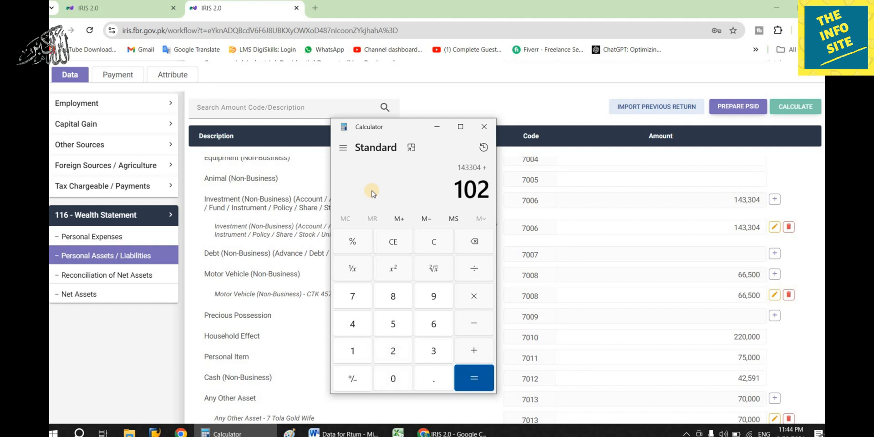
{"action": "key", "text": "Return"}
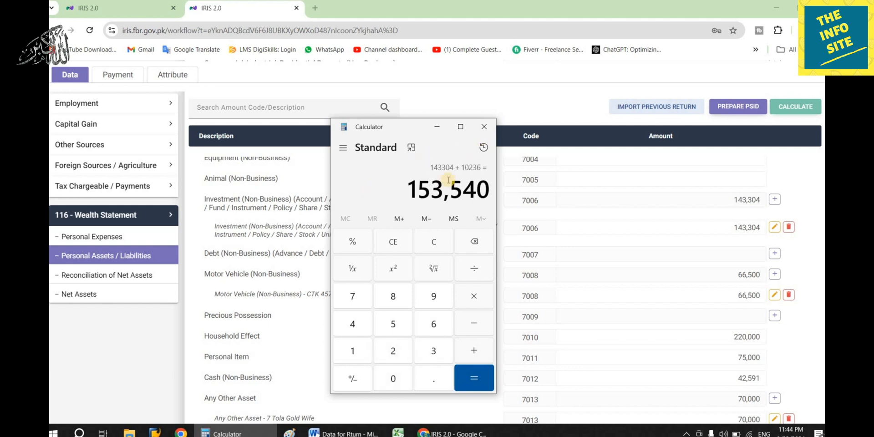
{"action": "left_click_drag", "start_coordinate": [409, 191], "coordinate": [493, 180]}
{"action": "key", "text": "ctrl+c"}
{"action": "left_click", "coordinate": [489, 132]}
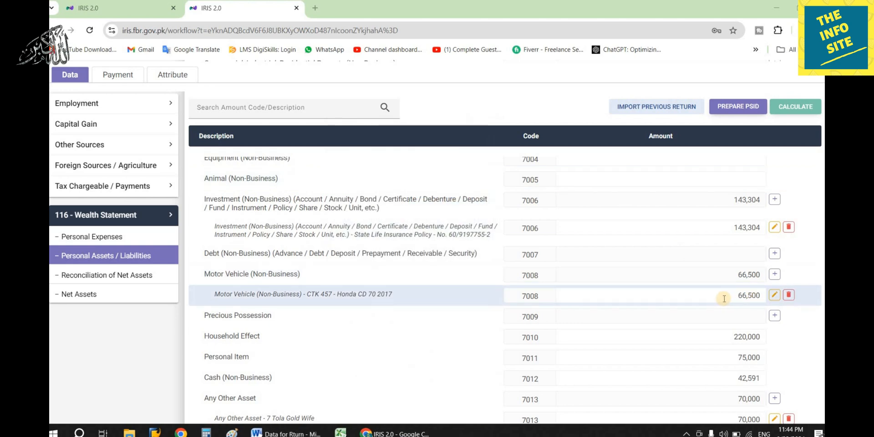
- Paste 153,540 into the 7006 State Life policy row and recalculate
{"action": "left_click", "coordinate": [718, 227]}
{"action": "key", "text": "ctrl+v"}
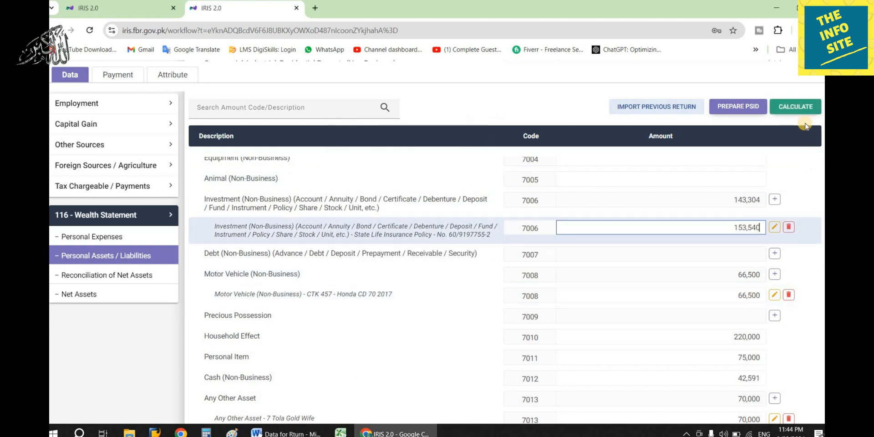
{"action": "left_click", "coordinate": [796, 104]}
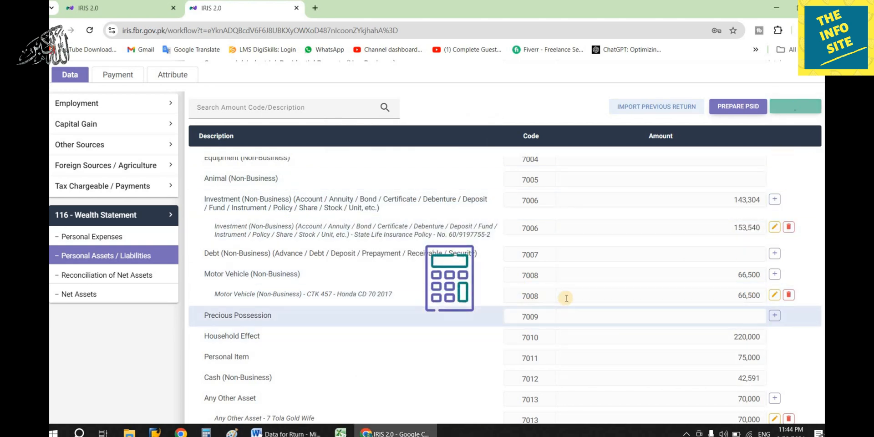
- Review Reconciliation of Net Assets: 10,236 asset increase, 590,236 outflows, -520,234 unreconciled
{"action": "left_click", "coordinate": [133, 273]}
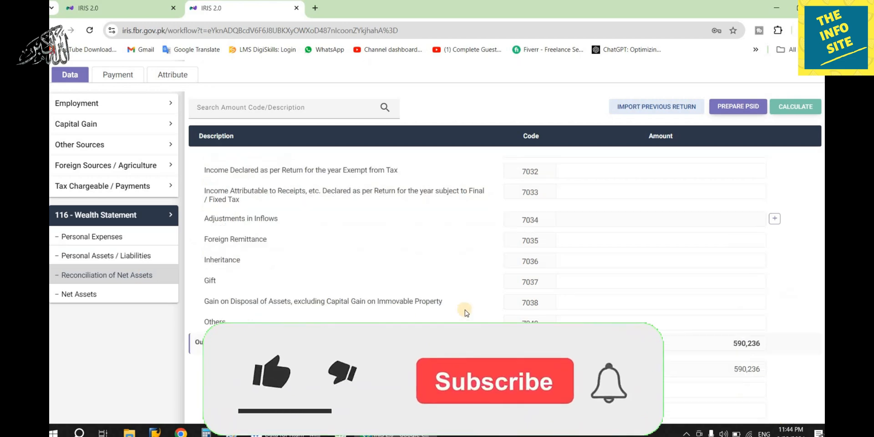
{"action": "scroll", "coordinate": [465, 310], "scroll_direction": "down", "scroll_amount": 5}
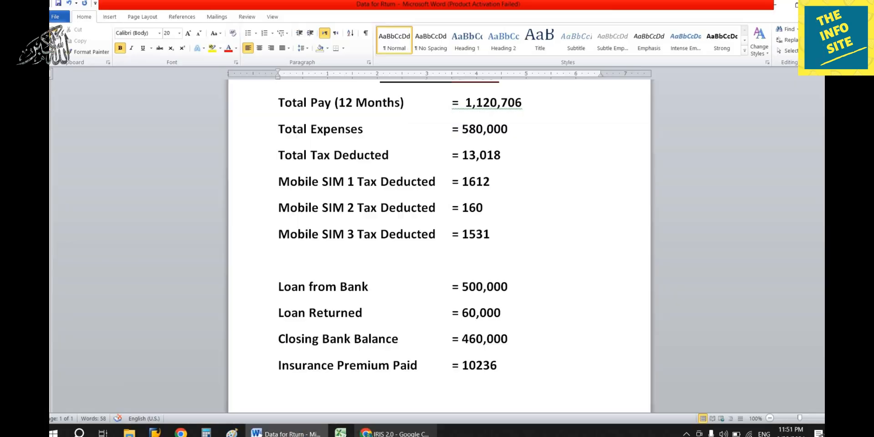
{"action": "key", "text": "alt+Tab"}
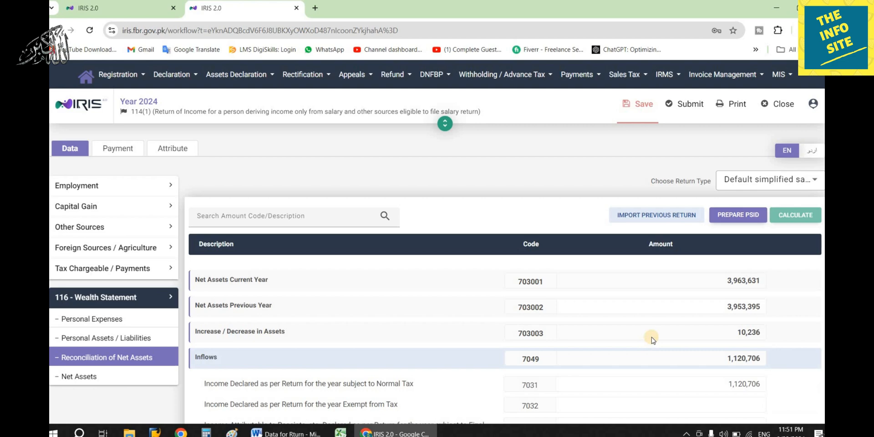
{"action": "scroll", "coordinate": [651, 336], "scroll_direction": "down", "scroll_amount": 3}
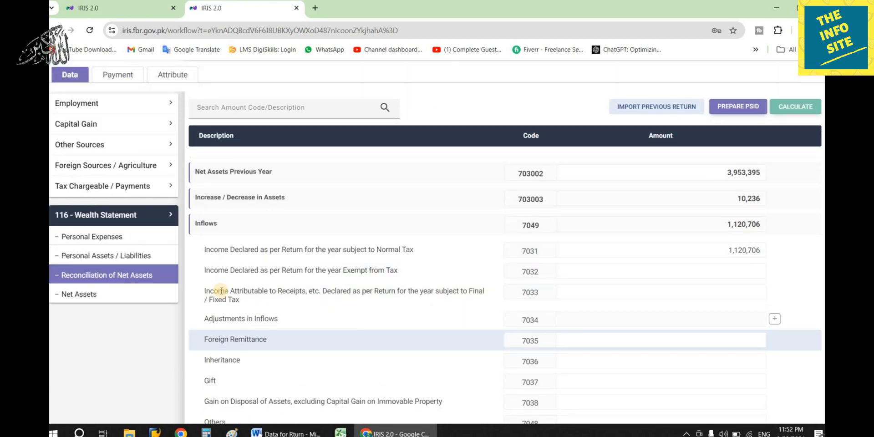
- Add an HBL Saving Account investment entry with its account number in Personal Assets
{"action": "left_click", "coordinate": [124, 257]}
{"action": "scroll", "coordinate": [298, 316], "scroll_direction": "down", "scroll_amount": 2}
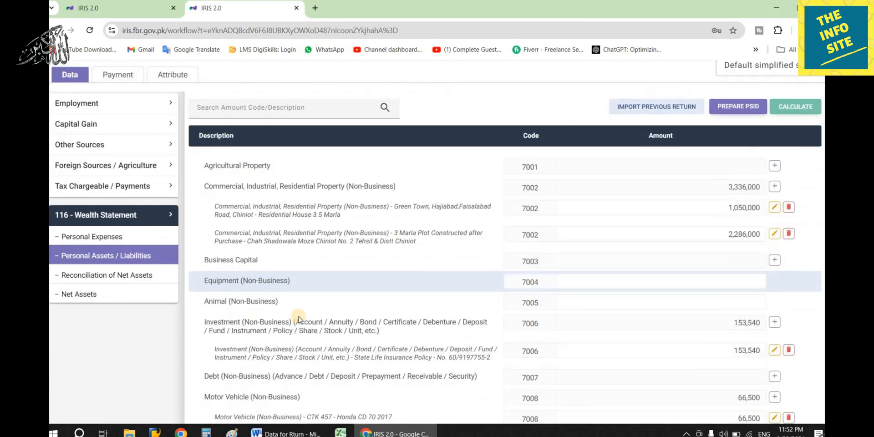
{"action": "scroll", "coordinate": [298, 316], "scroll_direction": "up", "scroll_amount": 2}
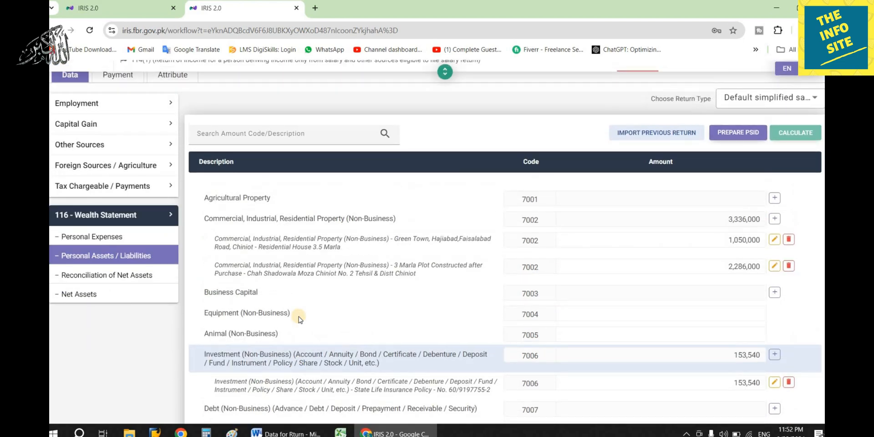
{"action": "scroll", "coordinate": [298, 317], "scroll_direction": "down", "scroll_amount": 3}
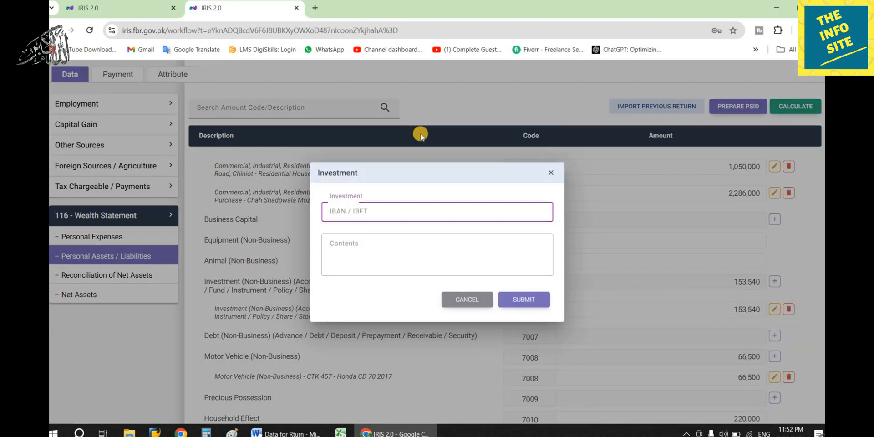
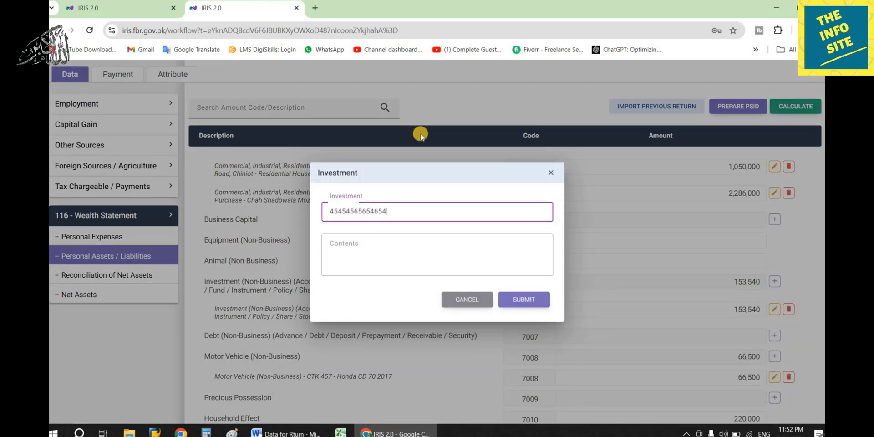
{"action": "key", "text": "Tab"}
{"action": "type", "text": "HBL Saving"}
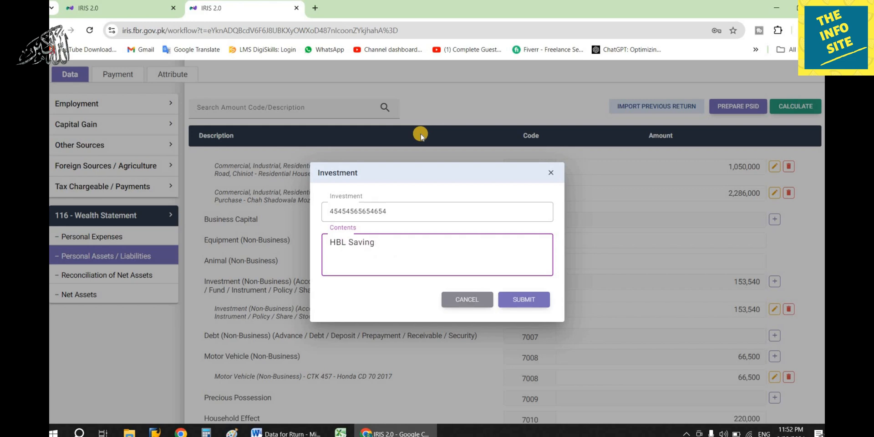
{"action": "type", "text": " Account"}
- Enter 440,000 as the HBL Saving Account amount, recalculate, and reopen the reconciliation
{"action": "left_click", "coordinate": [528, 299]}
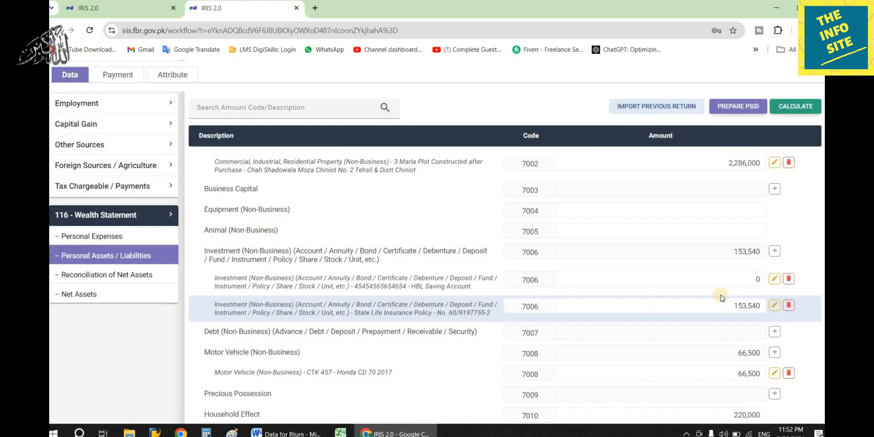
{"action": "type", "text": "440,000"}
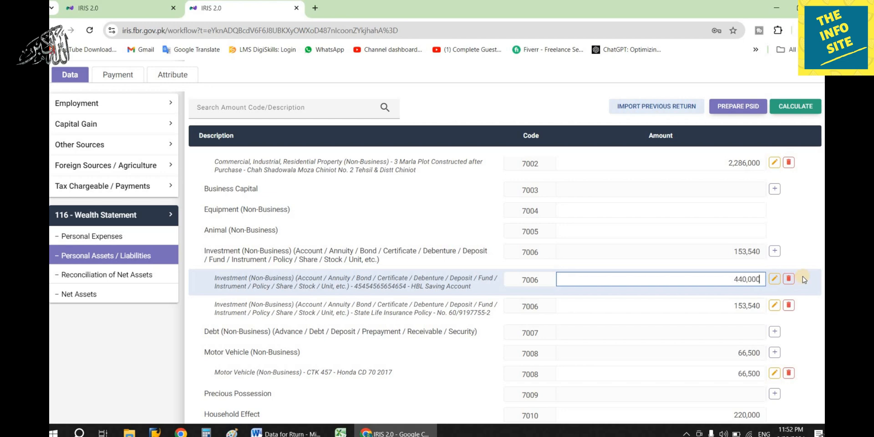
{"action": "left_click", "coordinate": [795, 106]}
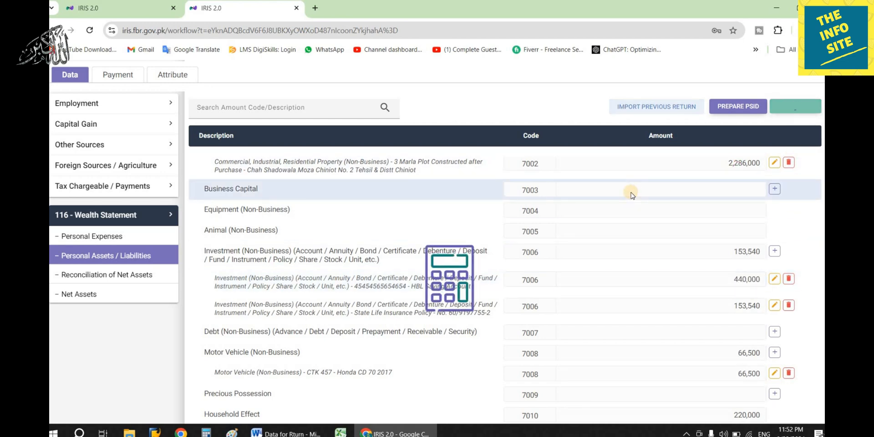
{"action": "left_click", "coordinate": [119, 275]}
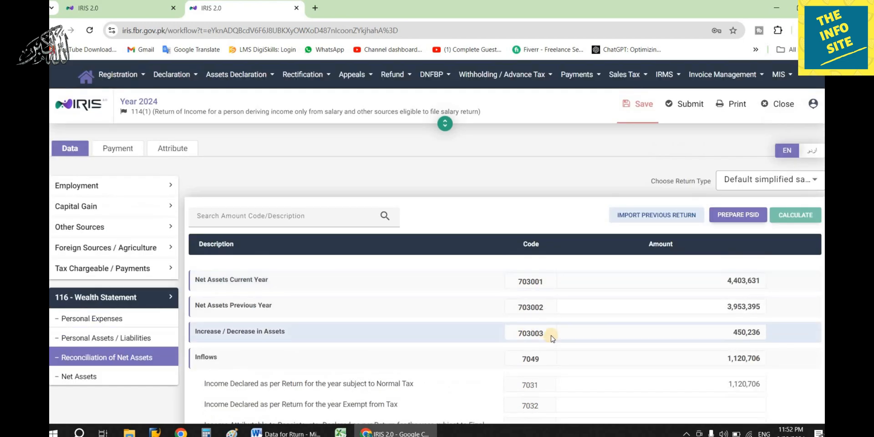
- Start the 80,234 shortfall sum in Calculator and locate Cash (Non-Business) in the assets list
{"action": "scroll", "coordinate": [551, 309], "scroll_direction": "down", "scroll_amount": 5}
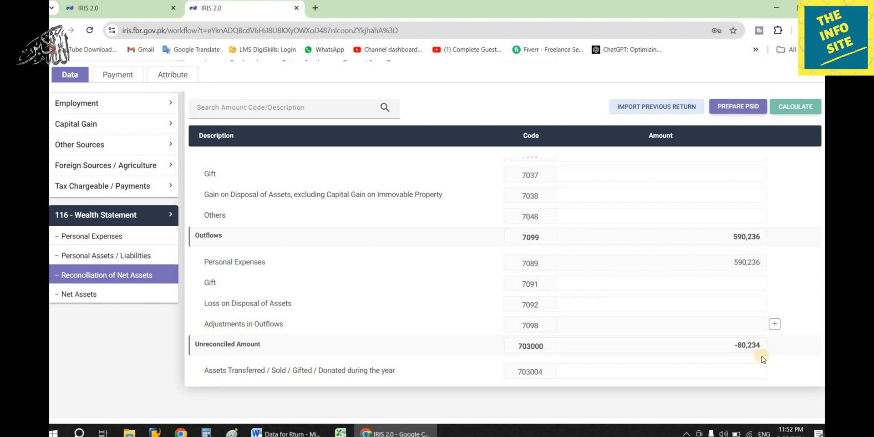
{"action": "left_click", "coordinate": [101, 257]}
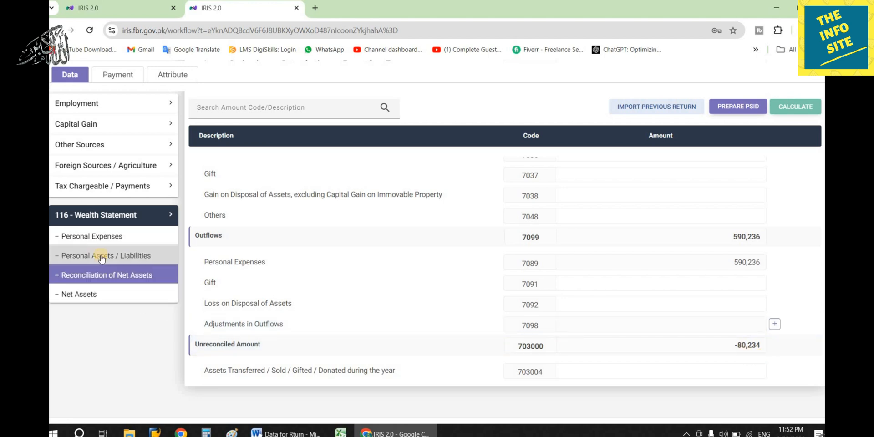
{"action": "left_click", "coordinate": [207, 432]}
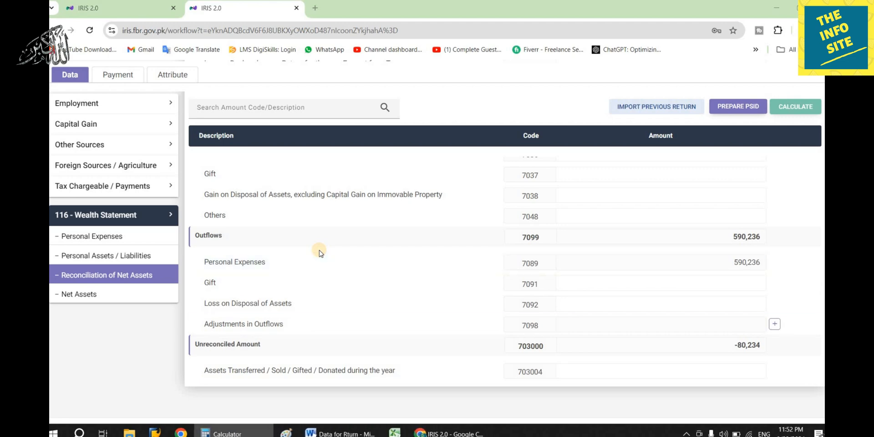
{"action": "type", "text": "80234"}
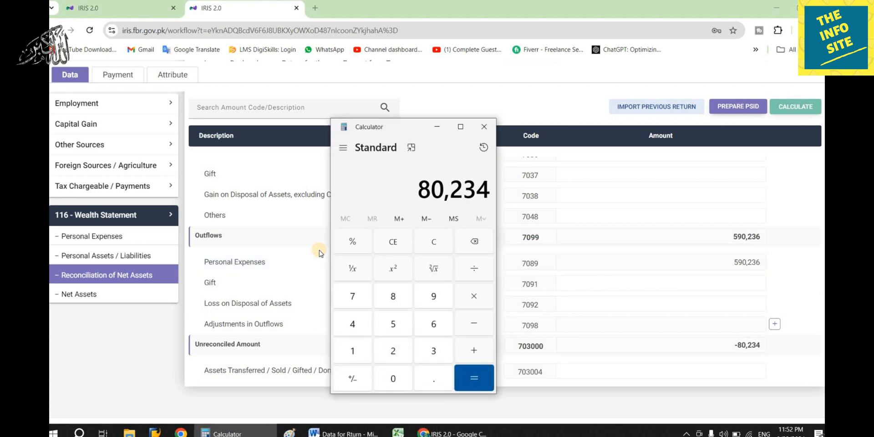
{"action": "left_click", "coordinate": [131, 255]}
{"action": "scroll", "coordinate": [337, 317], "scroll_direction": "down", "scroll_amount": 3}
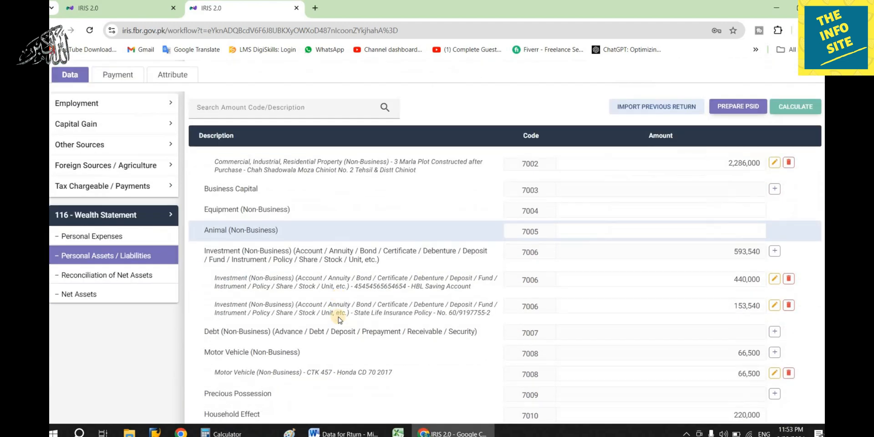
{"action": "scroll", "coordinate": [338, 317], "scroll_direction": "down", "scroll_amount": 3}
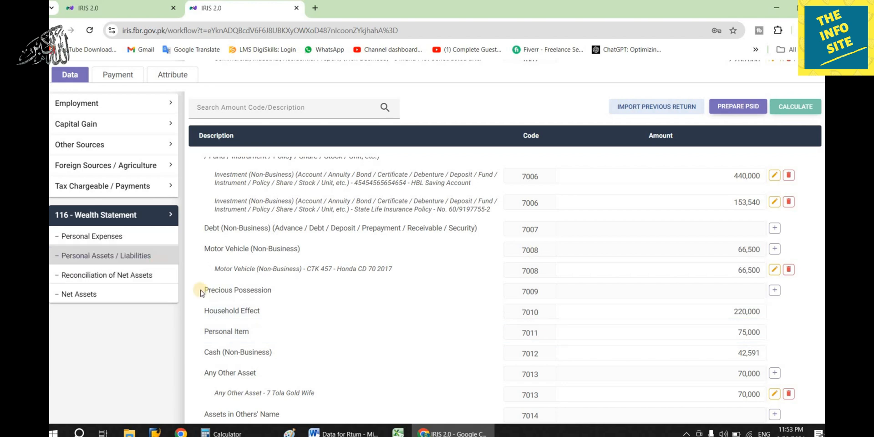
{"action": "scroll", "coordinate": [250, 323], "scroll_direction": "down", "scroll_amount": 1}
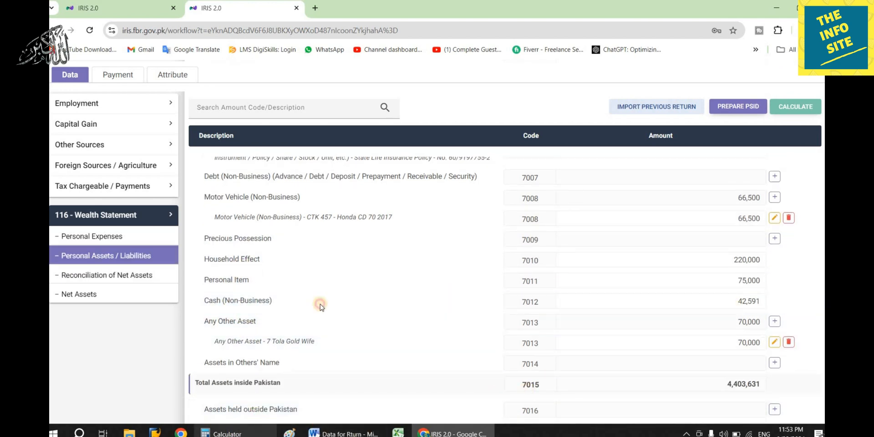
- Add 42,591 to 80,234 in Calculator and copy the 122,825 result
{"action": "key", "text": "alt+Tab"}
{"action": "type", "text": "+ 4"}
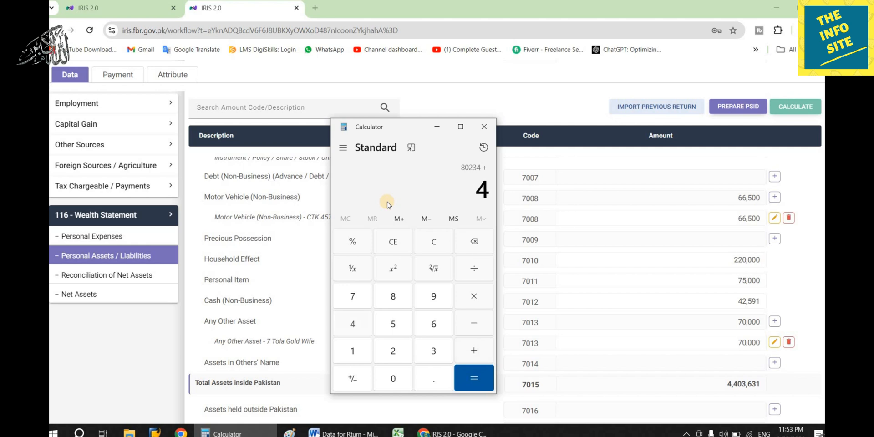
{"action": "type", "text": "2591"}
{"action": "key", "text": "Return"}
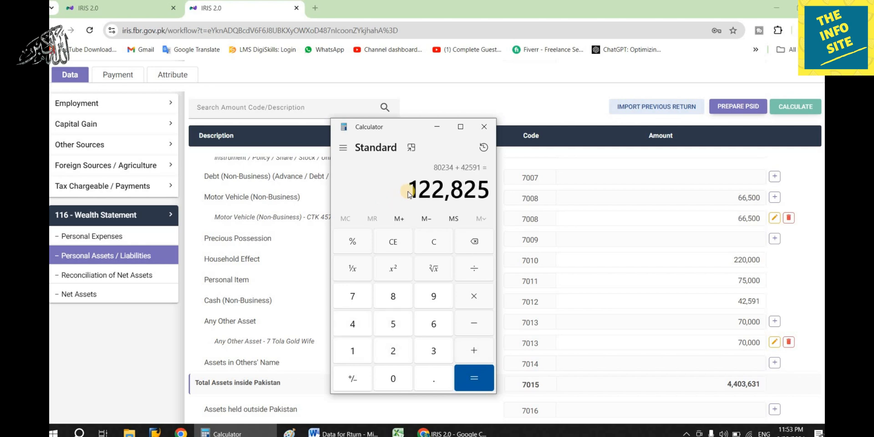
{"action": "left_click_drag", "start_coordinate": [408, 193], "coordinate": [501, 174]}
{"action": "key", "text": "ctrl+c"}
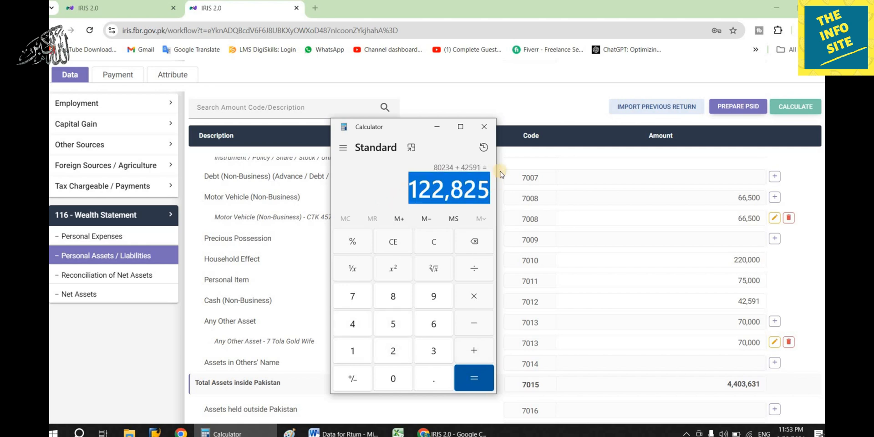
{"action": "left_click", "coordinate": [487, 125]}
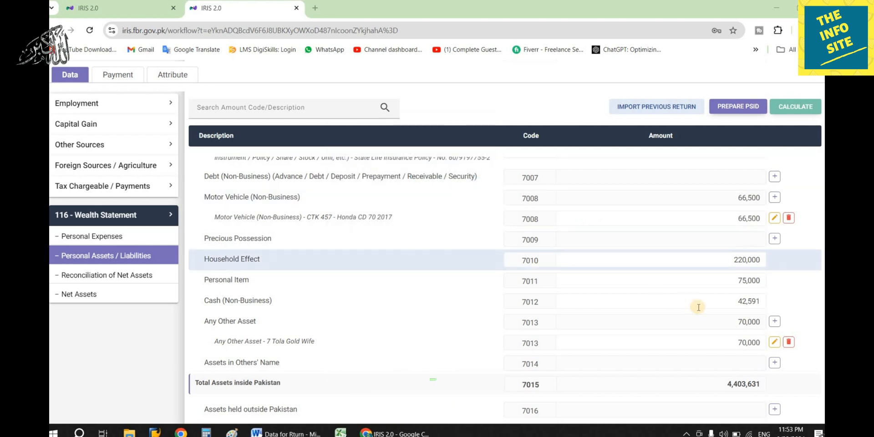
- Replace the 42,591 Cash (Non-Business) amount with 122,825 and recalculate
{"action": "left_click_drag", "start_coordinate": [698, 305], "coordinate": [796, 307]}
{"action": "key", "text": "ctrl+v"}
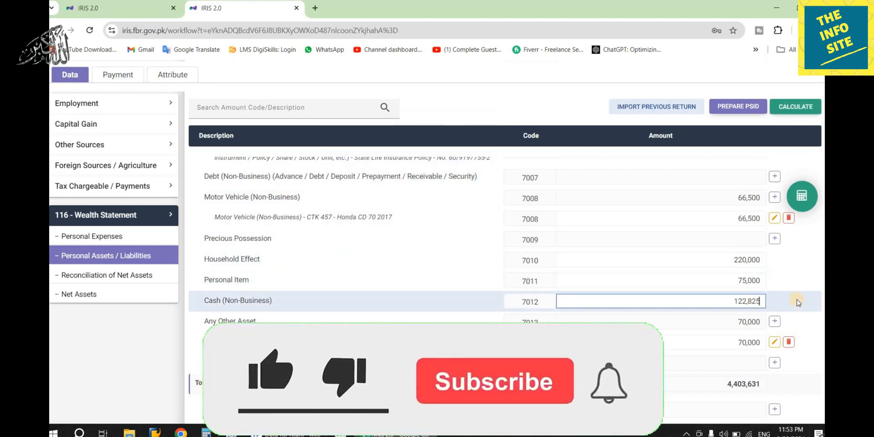
{"action": "left_click", "coordinate": [783, 106]}
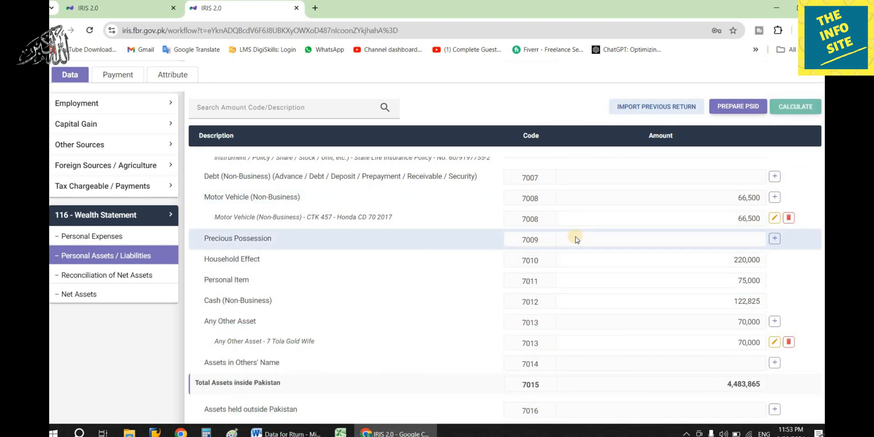
{"action": "scroll", "coordinate": [576, 238], "scroll_direction": "down", "scroll_amount": 5}
- Confirm the Reconciliation of Net Assets shows 0 unreconciled, checking against the Word notes
{"action": "left_click", "coordinate": [108, 275]}
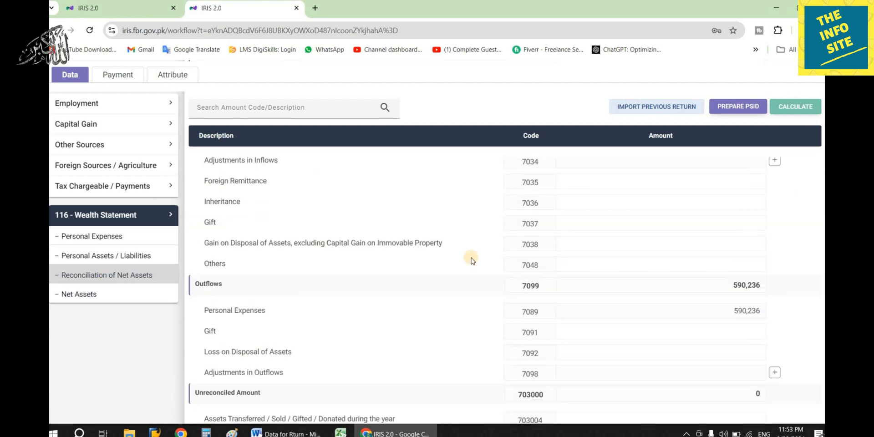
{"action": "scroll", "coordinate": [501, 256], "scroll_direction": "down", "scroll_amount": 10}
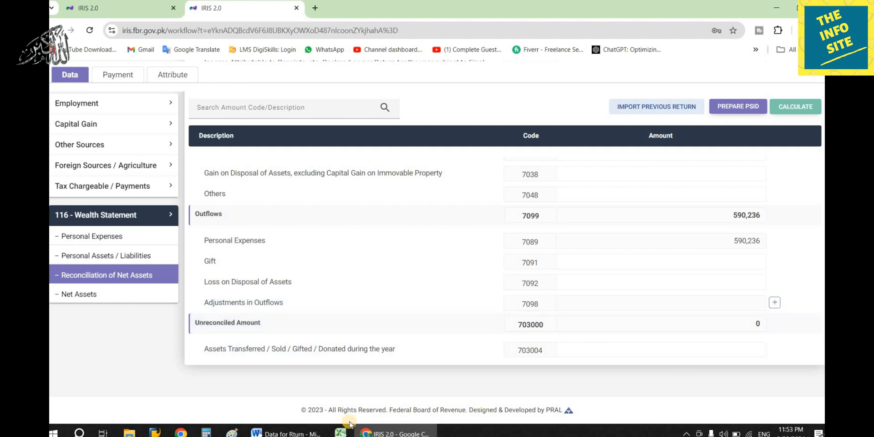
{"action": "left_click", "coordinate": [292, 432]}
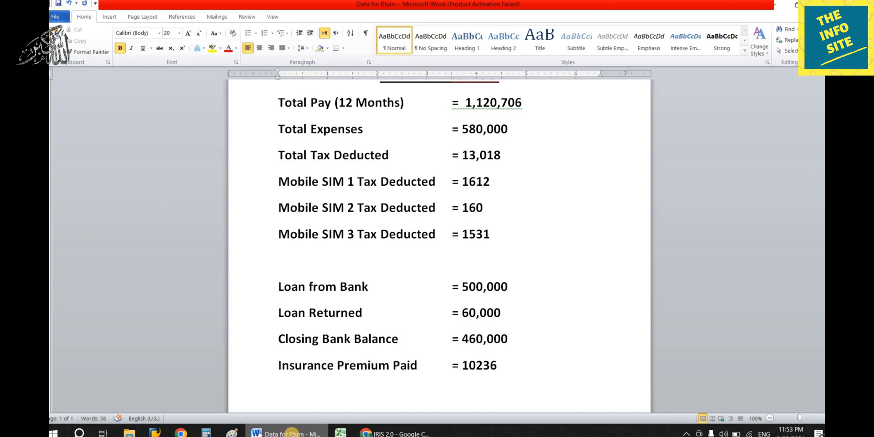
{"action": "left_click", "coordinate": [292, 432]}
{"action": "scroll", "coordinate": [673, 247], "scroll_direction": "up", "scroll_amount": 10}
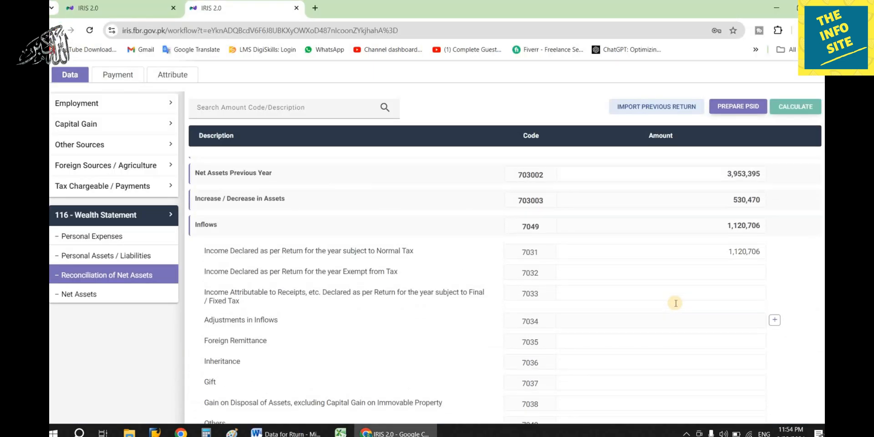
{"action": "scroll", "coordinate": [638, 255], "scroll_direction": "down", "scroll_amount": 5}
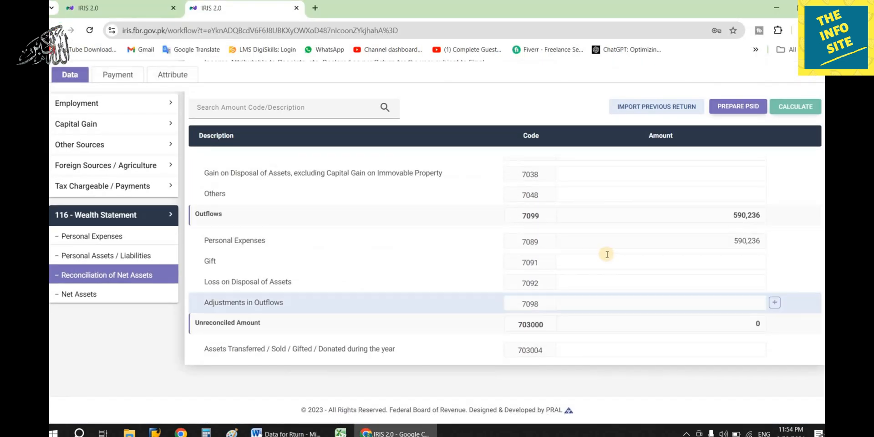
{"action": "scroll", "coordinate": [605, 205], "scroll_direction": "up", "scroll_amount": 10}
- Save and submit the 2024 return with the 4-digit PIN, then refresh the desktop
{"action": "left_click", "coordinate": [640, 108]}
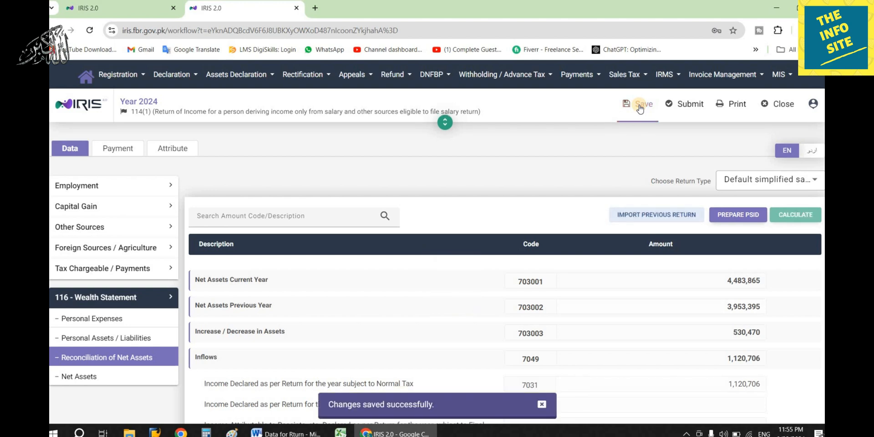
{"action": "left_click", "coordinate": [541, 405]}
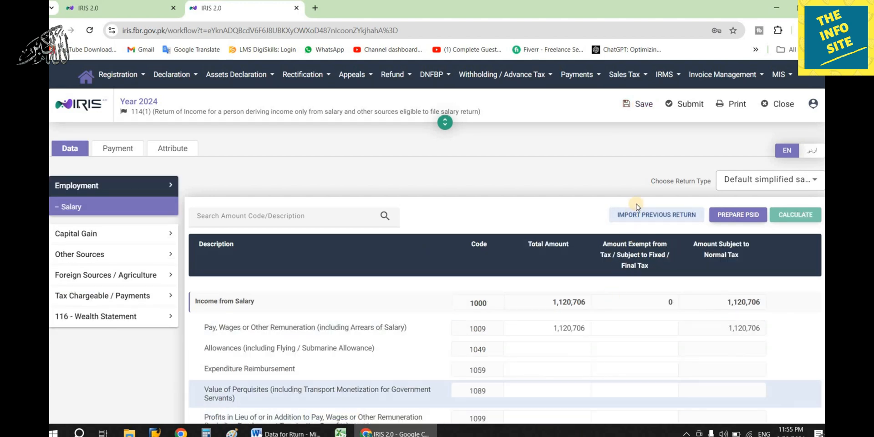
{"action": "left_click", "coordinate": [679, 104]}
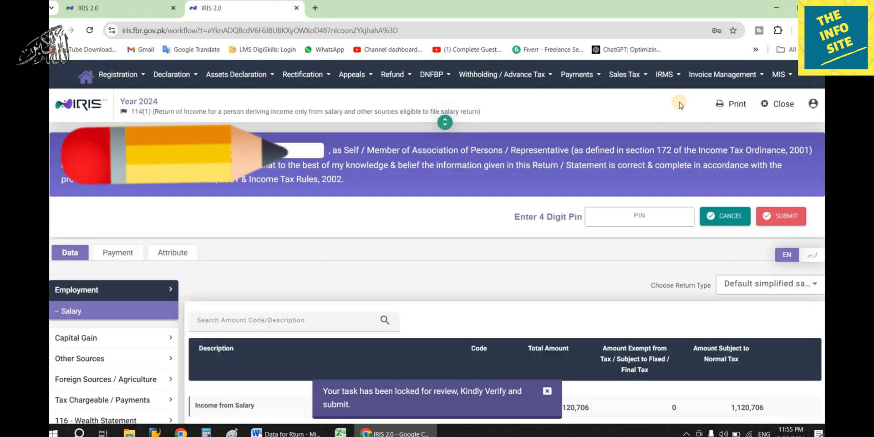
{"action": "left_click", "coordinate": [608, 214]}
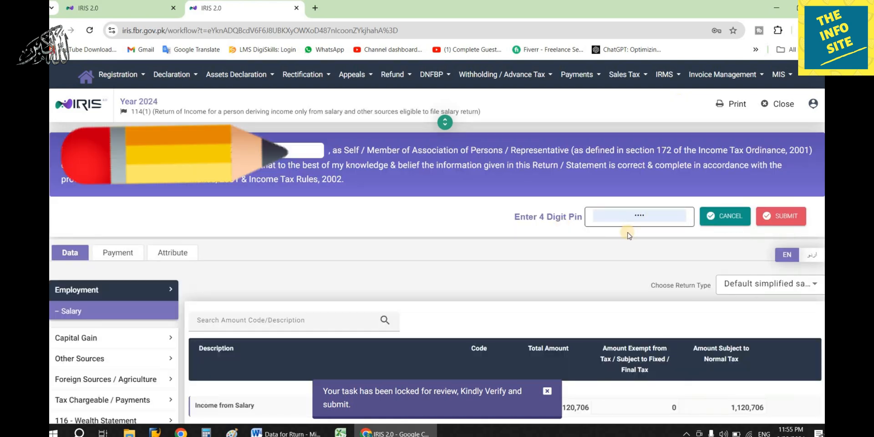
{"action": "left_click", "coordinate": [640, 221]}
{"action": "left_click", "coordinate": [788, 218]}
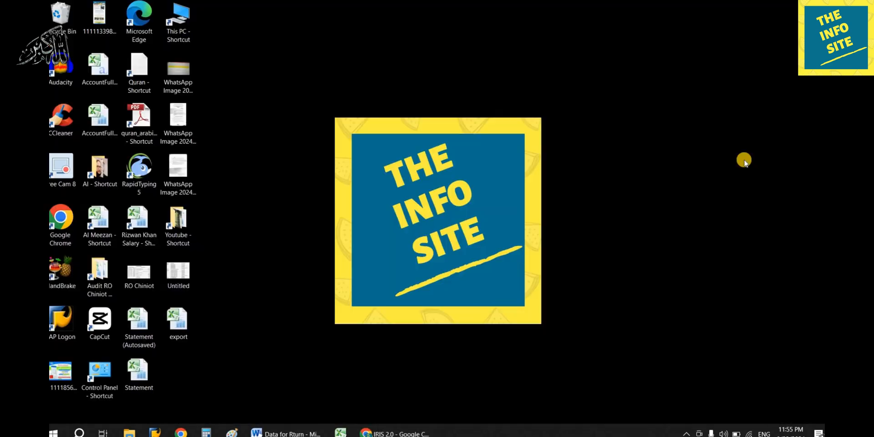
{"action": "right_click", "coordinate": [744, 126]}
{"action": "left_click", "coordinate": [744, 161]}
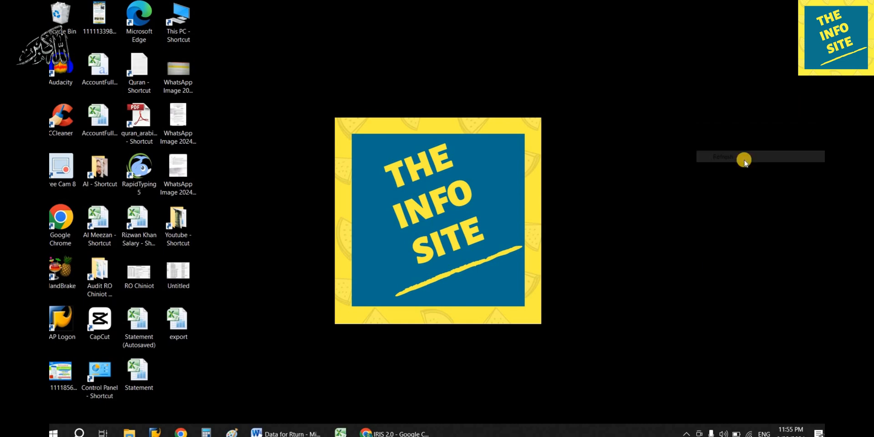